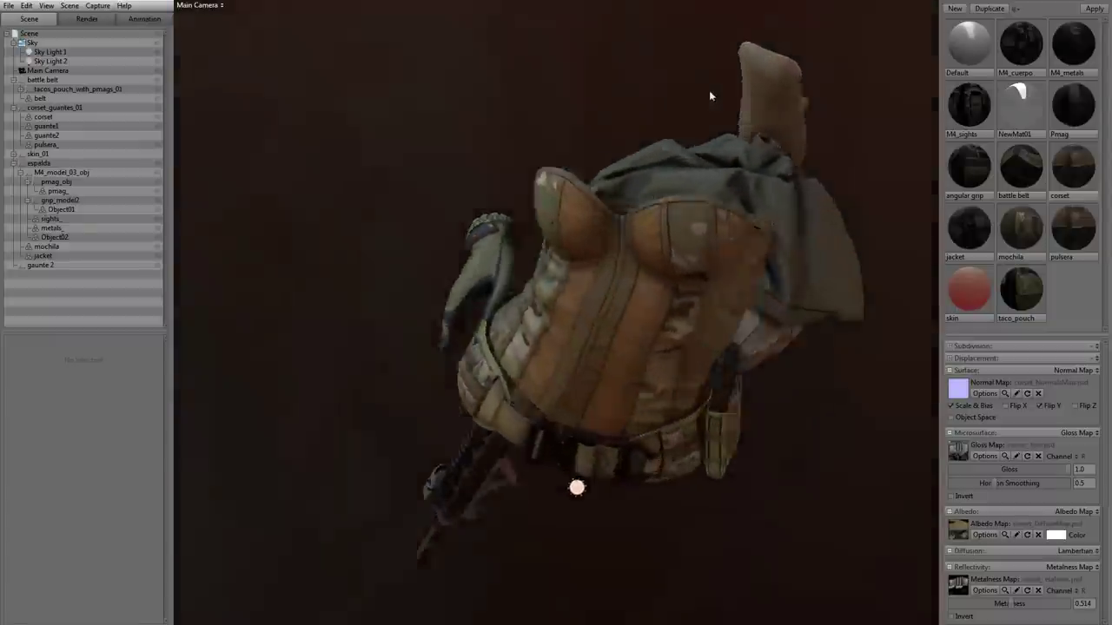
Dim the sky's backdrop brightness to 0.006 and turn the sky lighting to a rotation of 64.17
shift+drag(840, 103, 654, 100)
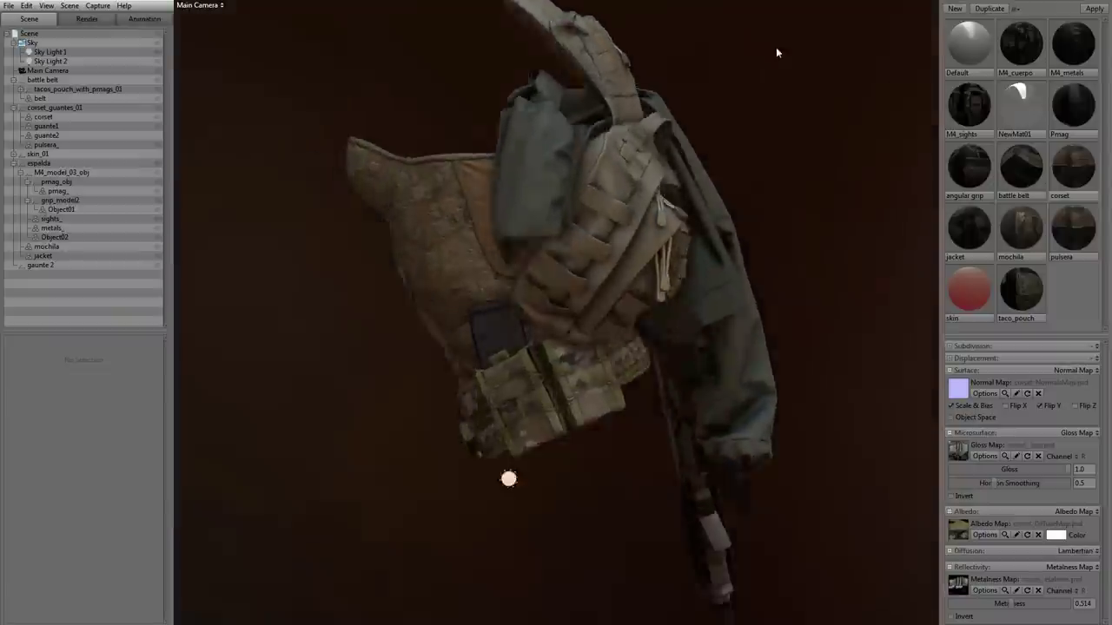
drag(775, 49, 933, 96)
drag(823, 105, 700, 177)
middle_drag(225, 160, 292, 160)
click(31, 43)
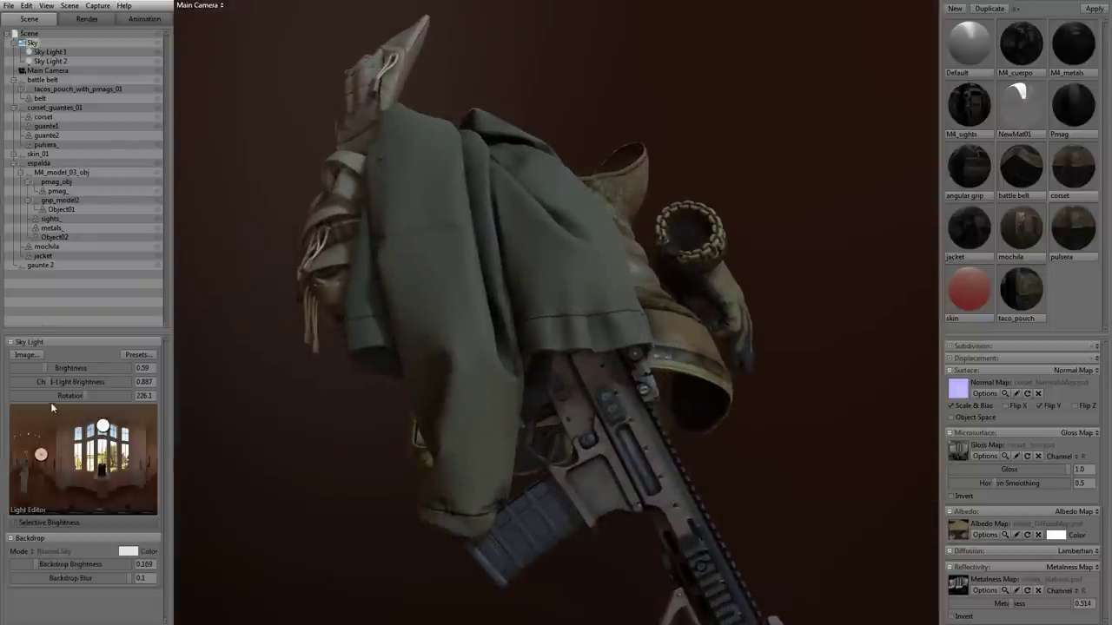
drag(32, 564, 27, 564)
drag(264, 478, 477, 458)
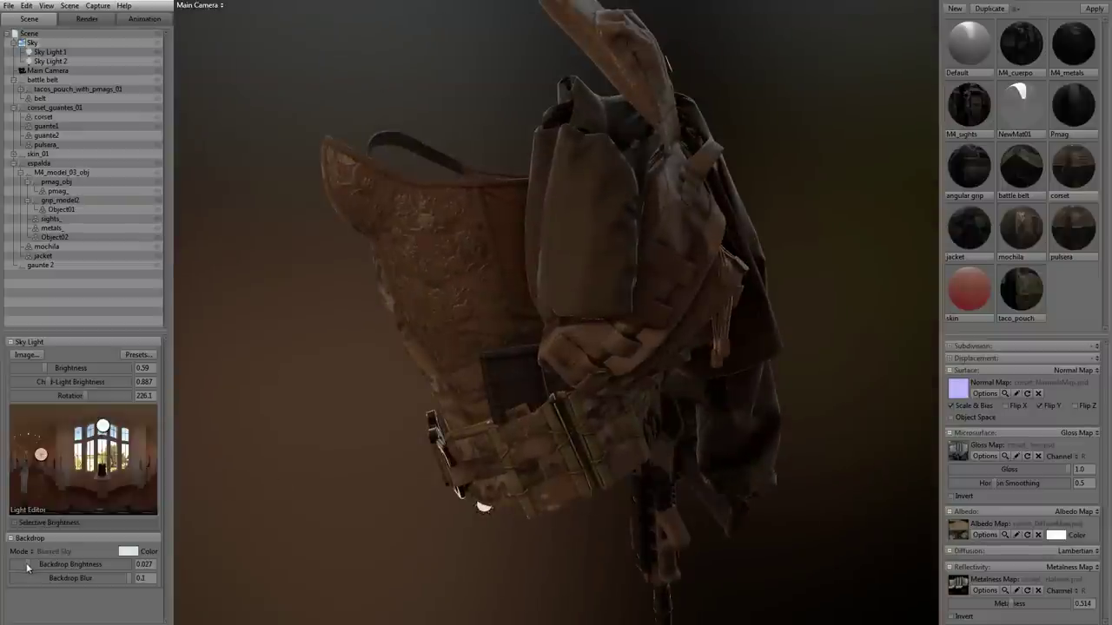
drag(27, 565, 23, 566)
drag(236, 438, 472, 424)
drag(849, 396, 689, 170)
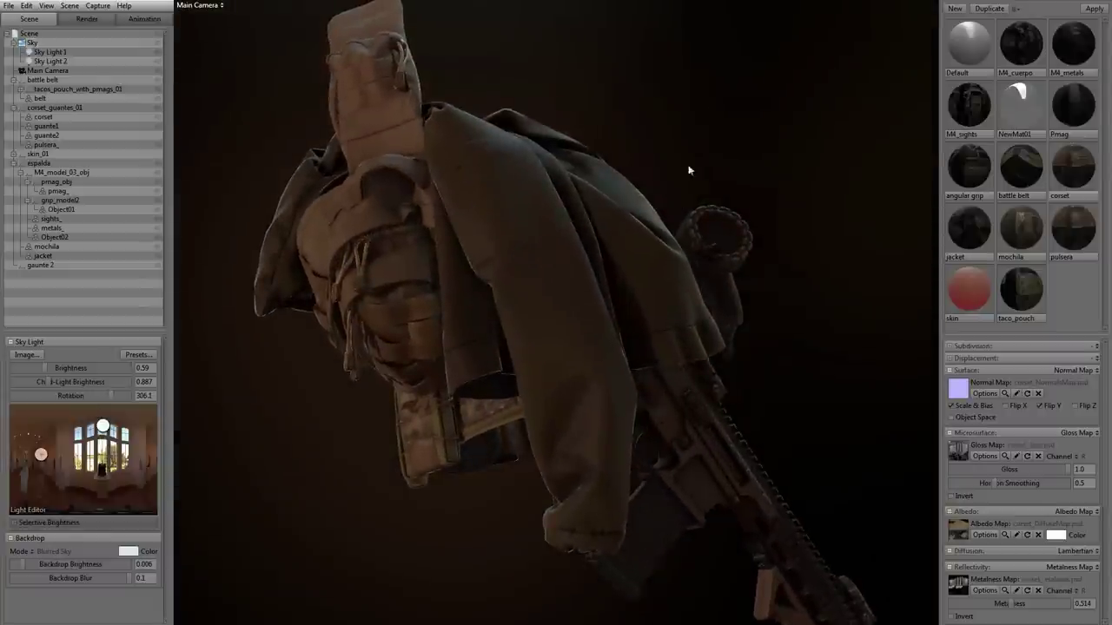
shift+drag(721, 84, 782, 107)
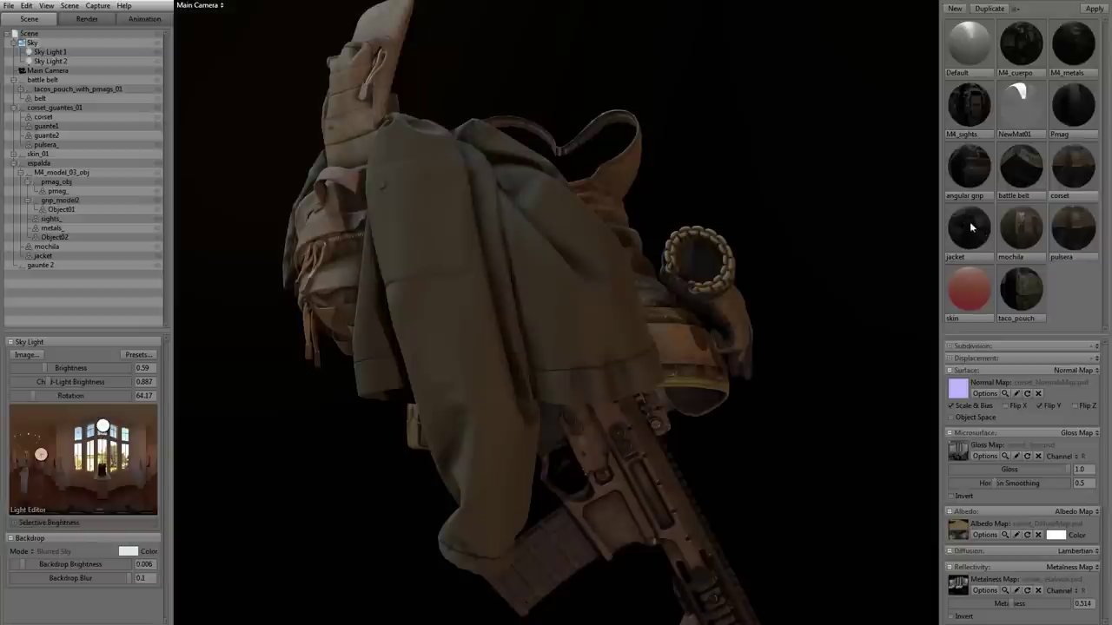
Set the jacket material's fuzz to 0.102 and gloss to 0.465, checking it under rotated lighting
click(983, 232)
scroll(1006, 577, down, 3)
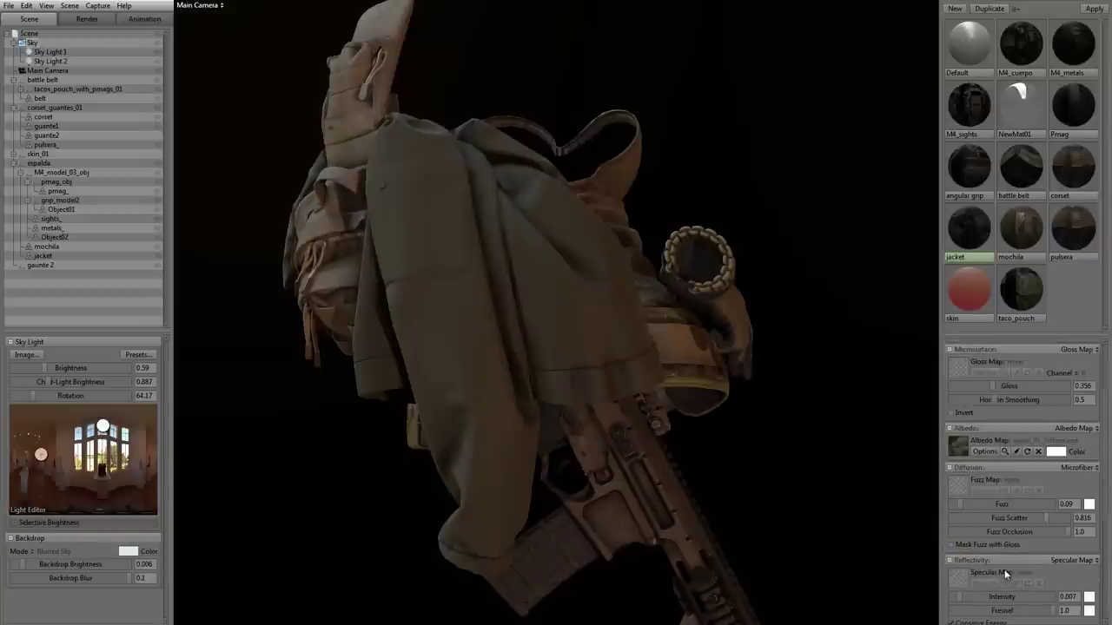
scroll(1004, 571, up, 1)
drag(959, 532, 928, 531)
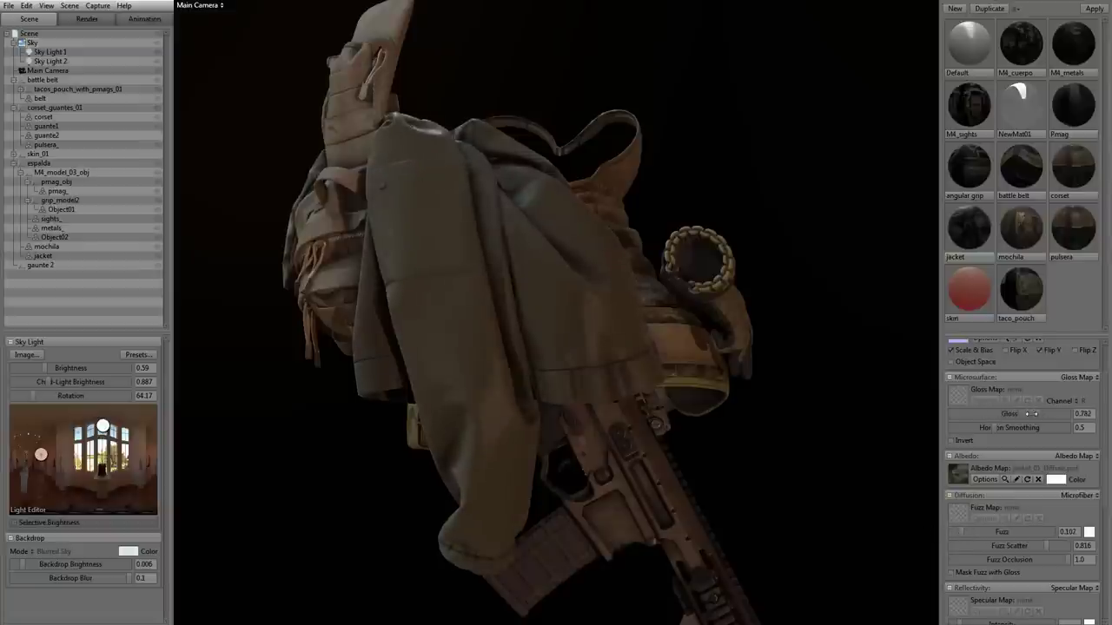
drag(860, 271, 752, 306)
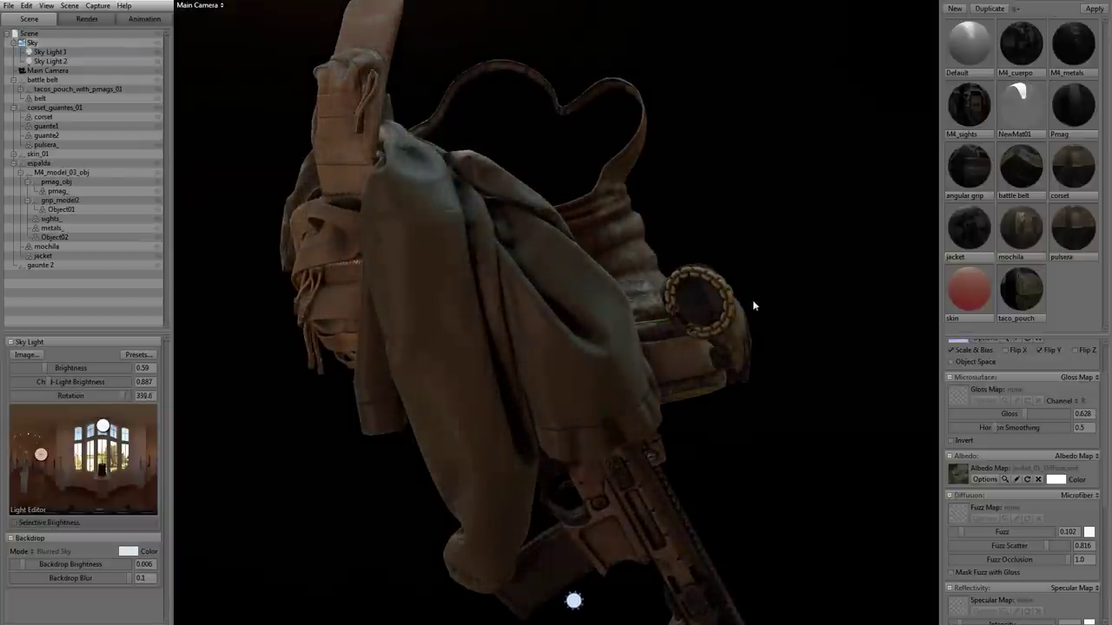
shift+drag(815, 278, 814, 268)
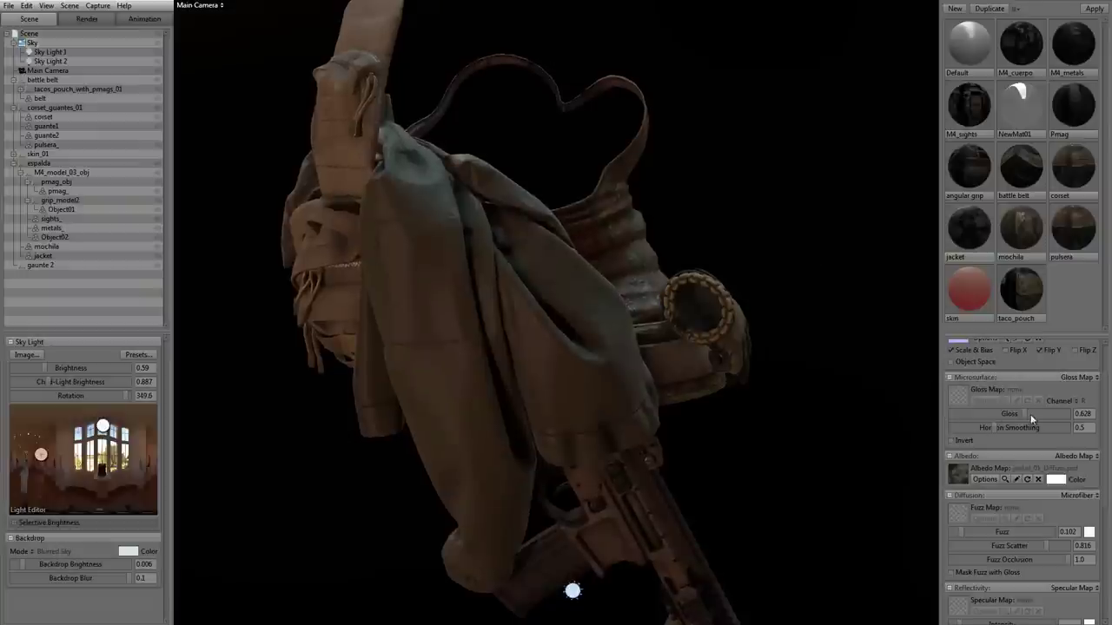
shift+drag(877, 390, 1020, 394)
alt+drag(808, 394, 904, 367)
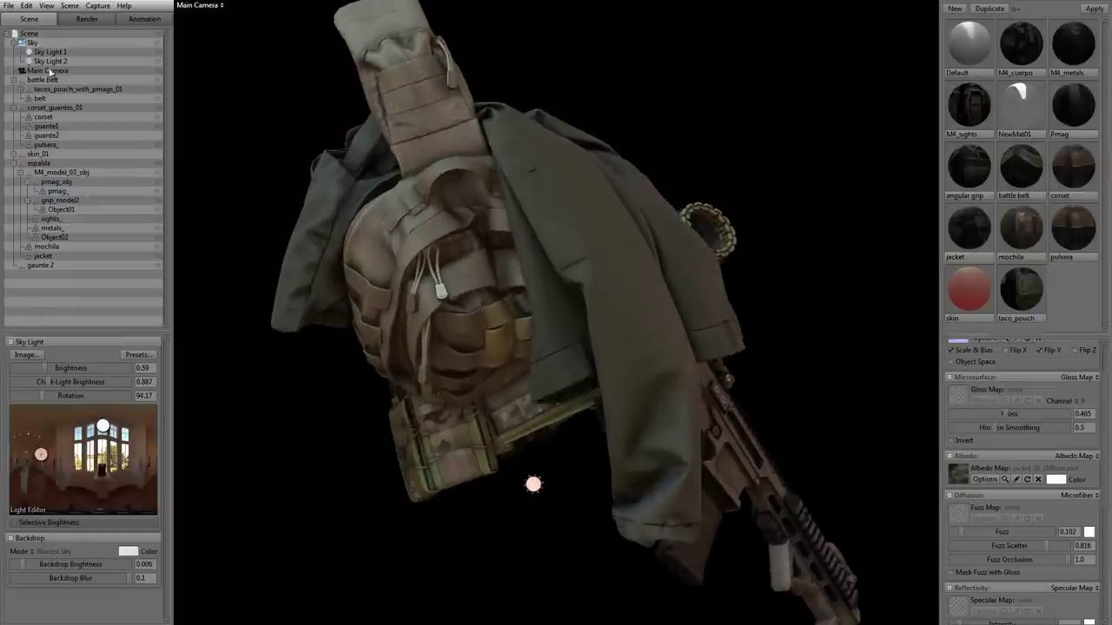
Load the Garage sky preset and add a child light on the ceiling area of its panorama
click(137, 355)
click(377, 475)
shift+drag(814, 179, 884, 177)
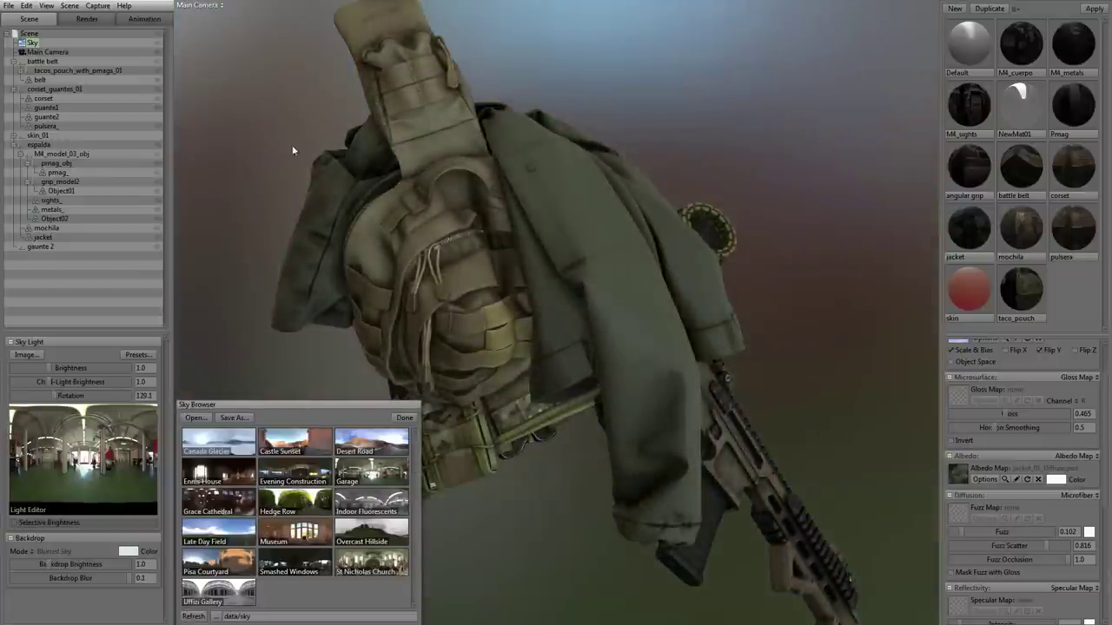
click(76, 414)
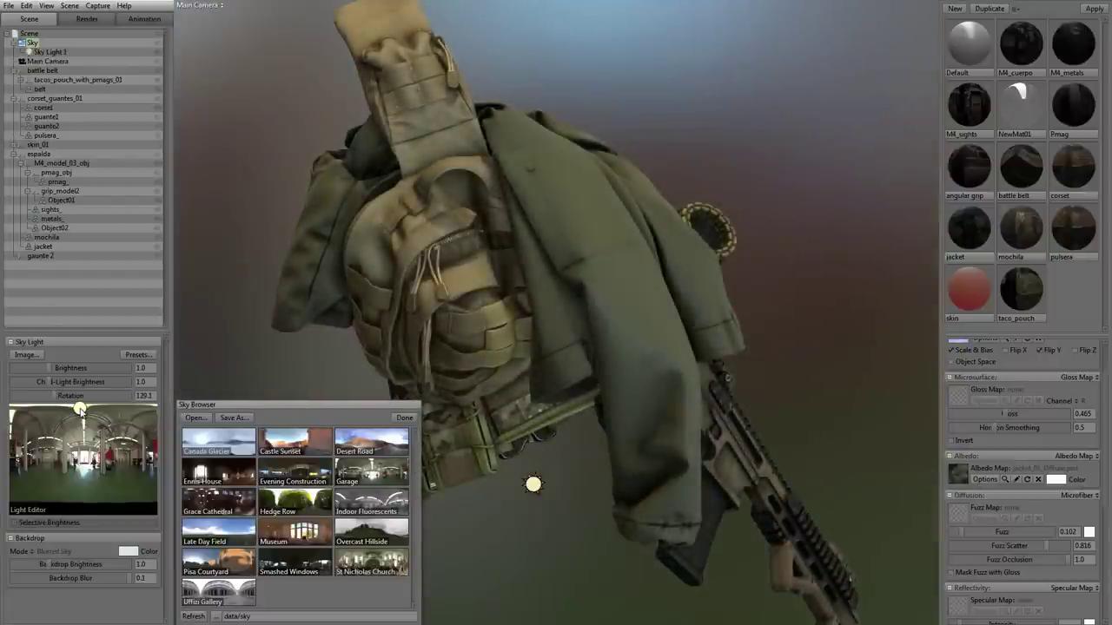
Set Sky Light 1's width to 29.9, with the sky brightness at 0.549 and child light brightness at 2.223
drag(49, 373, 92, 382)
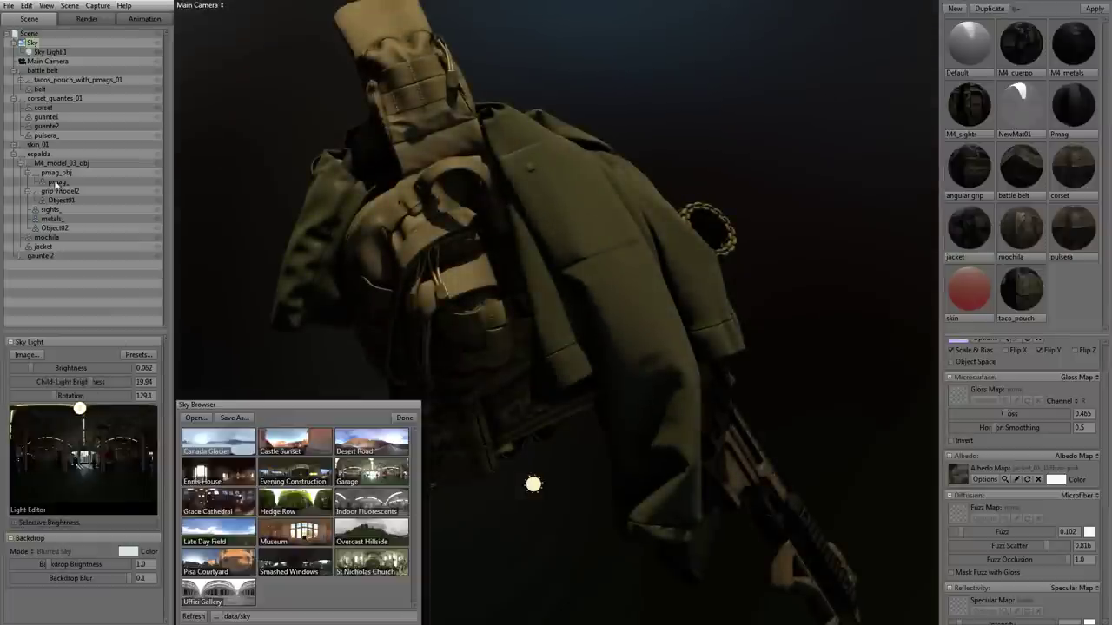
click(41, 52)
click(91, 378)
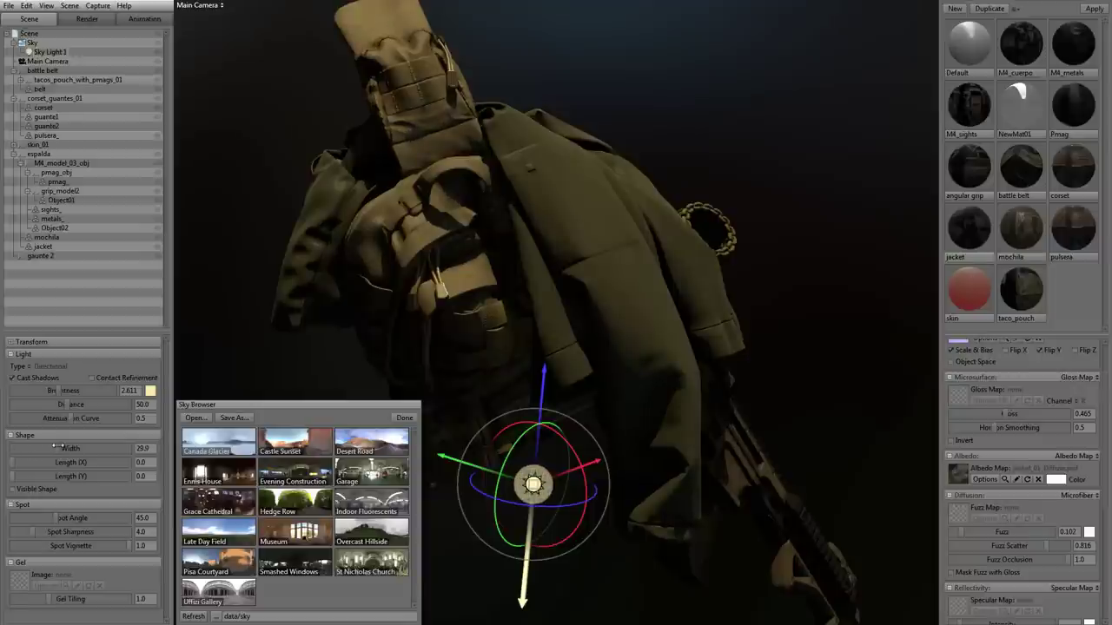
mouse_move(761, 119)
shift+mouse_down()
mouse_move(834, 118)
mouse_move(593, 116)
mouse_move(901, 113)
mouse_move(707, 113)
mouse_move(704, 103)
shift+mouse_up()
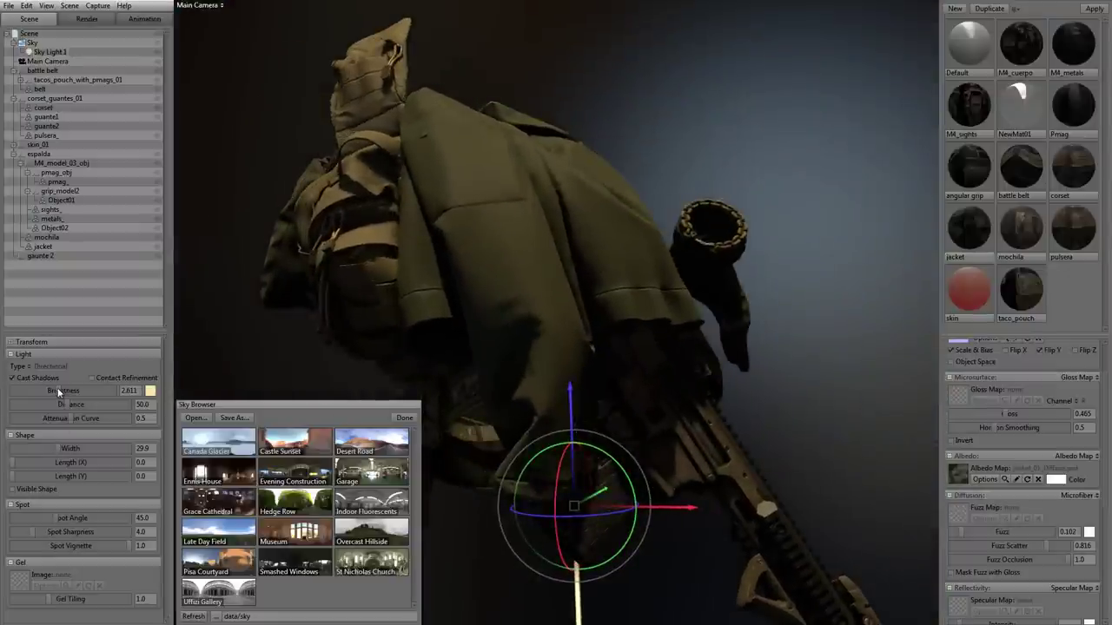
click(35, 42)
drag(87, 382, 44, 368)
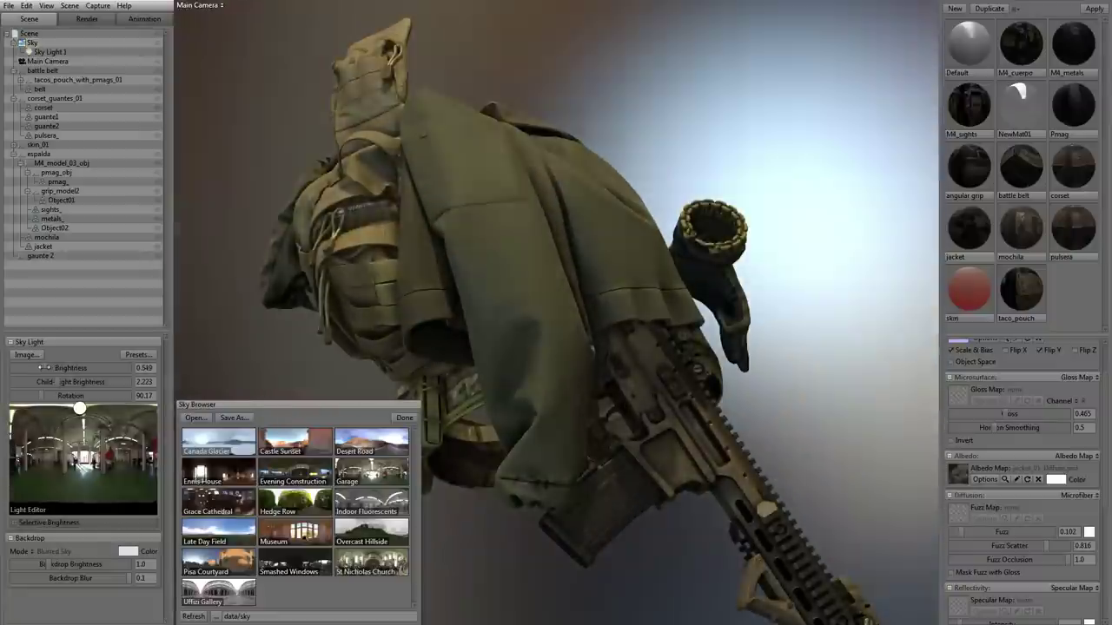
Load the Castle Sunset sky at brightness 0.59 and add a child light in the bright sky beside the tower
click(306, 443)
drag(48, 369, 44, 370)
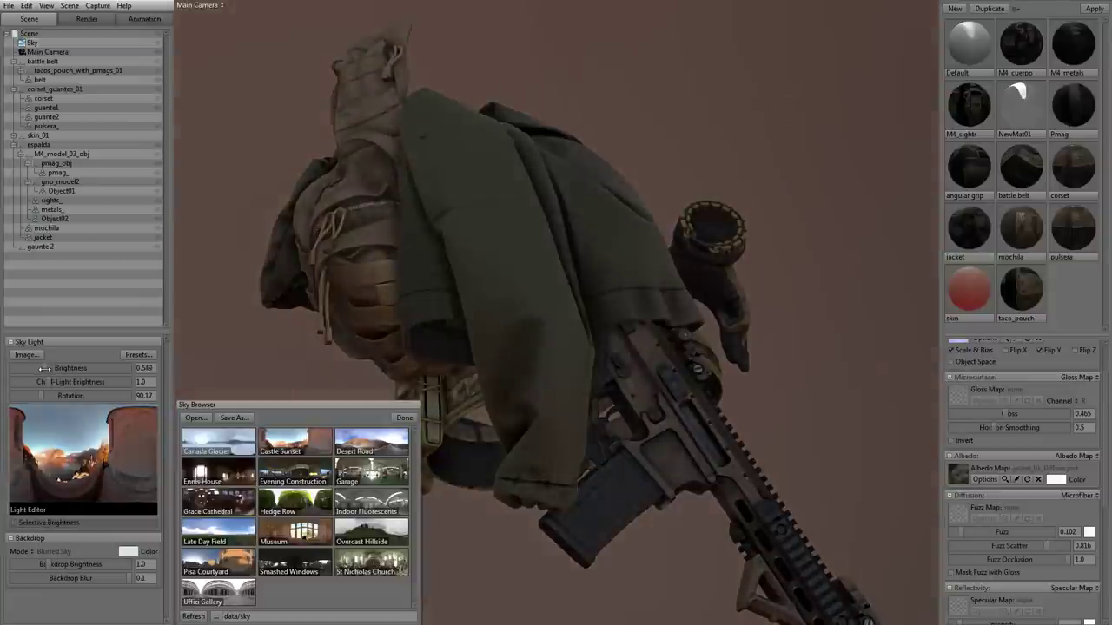
click(33, 453)
shift+drag(235, 355, 540, 356)
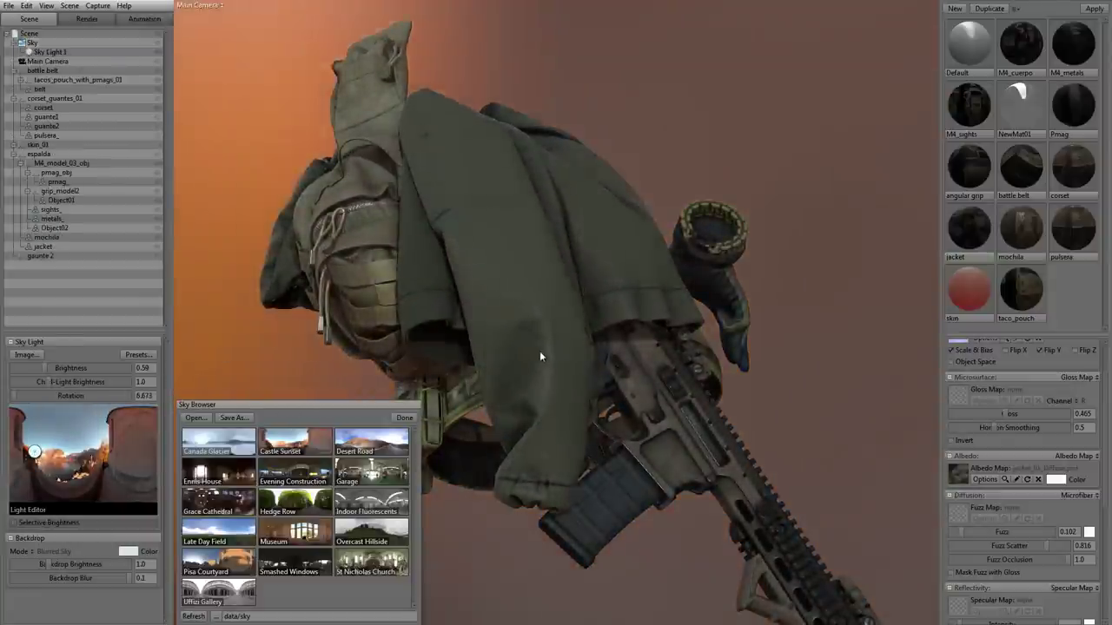
drag(727, 146, 782, 168)
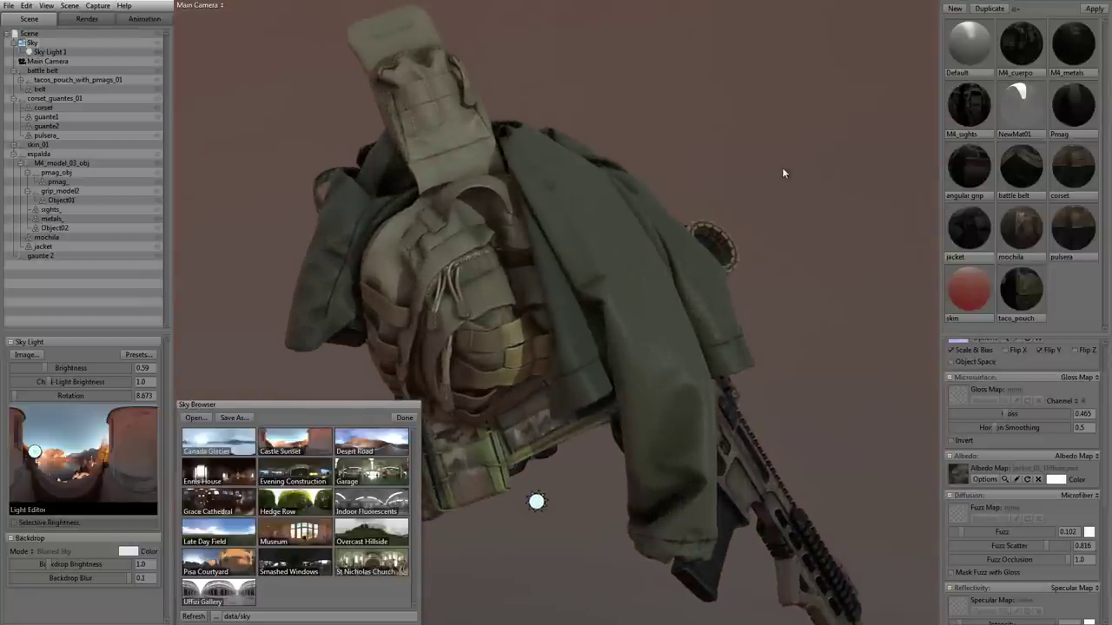
click(393, 423)
drag(385, 422, 340, 430)
Examine the jacket, rifle, glove and corset from several angles and distances while rotating the sky lighting
shift+drag(721, 148, 683, 197)
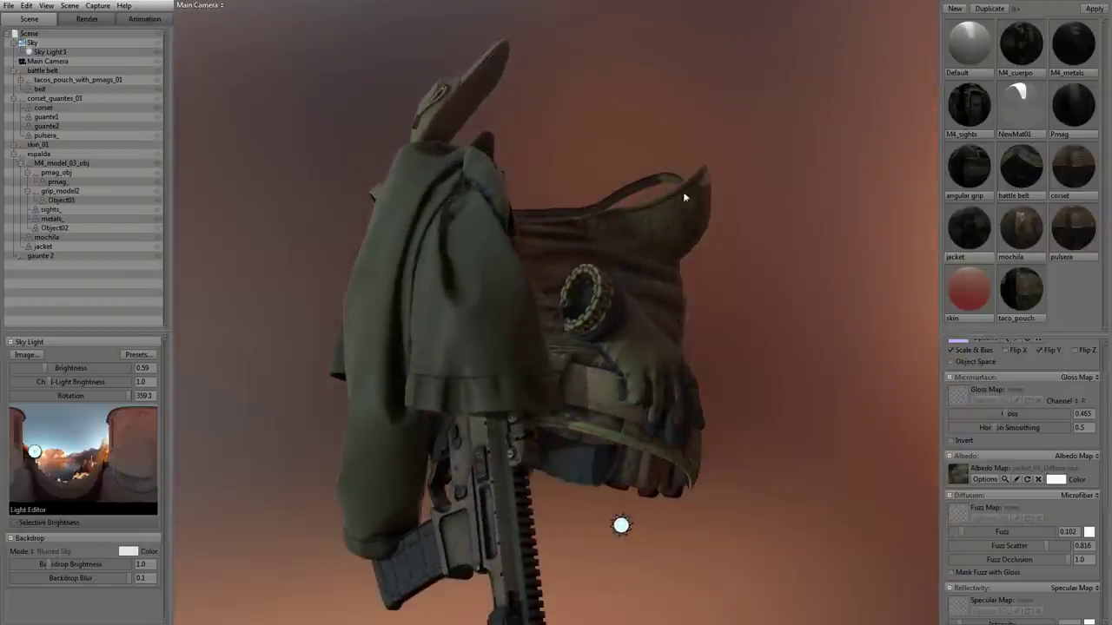
middle_drag(684, 193, 680, 142)
right_drag(770, 175, 722, 134)
middle_drag(716, 187, 706, 138)
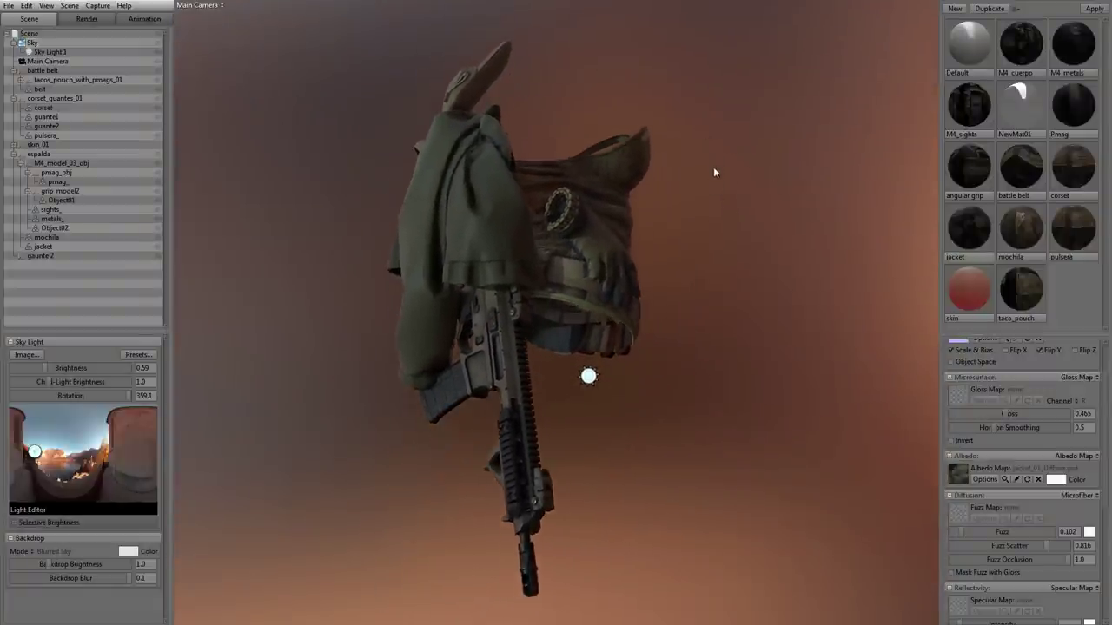
drag(714, 168, 488, 115)
middle_drag(521, 125, 546, 210)
right_drag(547, 210, 609, 266)
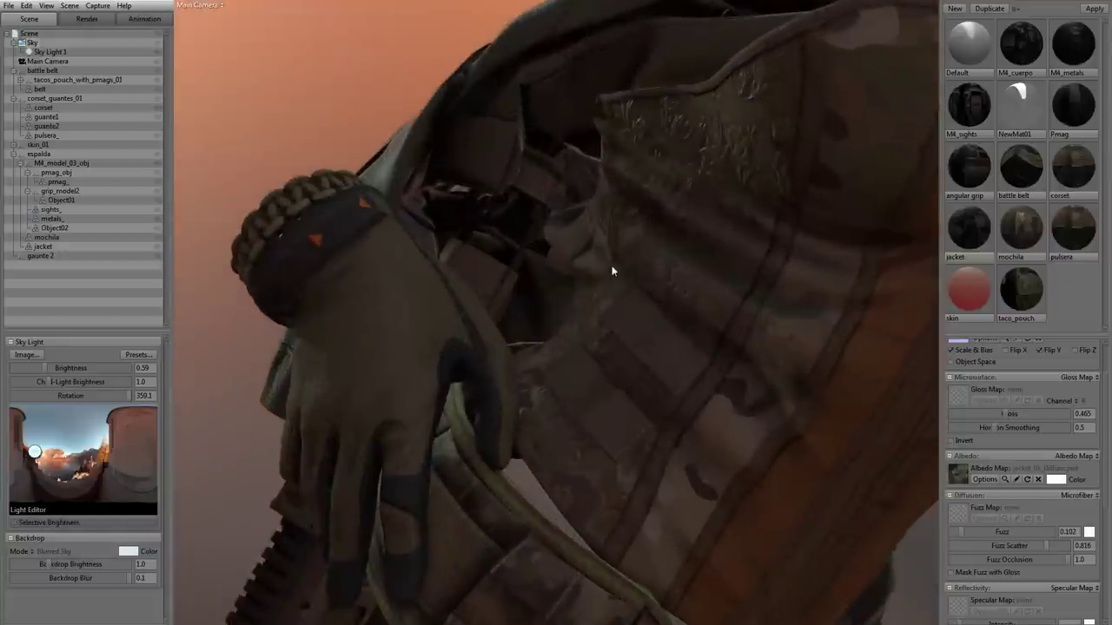
middle_drag(382, 265, 544, 248)
shift+drag(543, 234, 482, 233)
drag(376, 226, 290, 245)
shift+drag(390, 264, 650, 268)
right_drag(342, 283, 317, 258)
drag(317, 258, 645, 108)
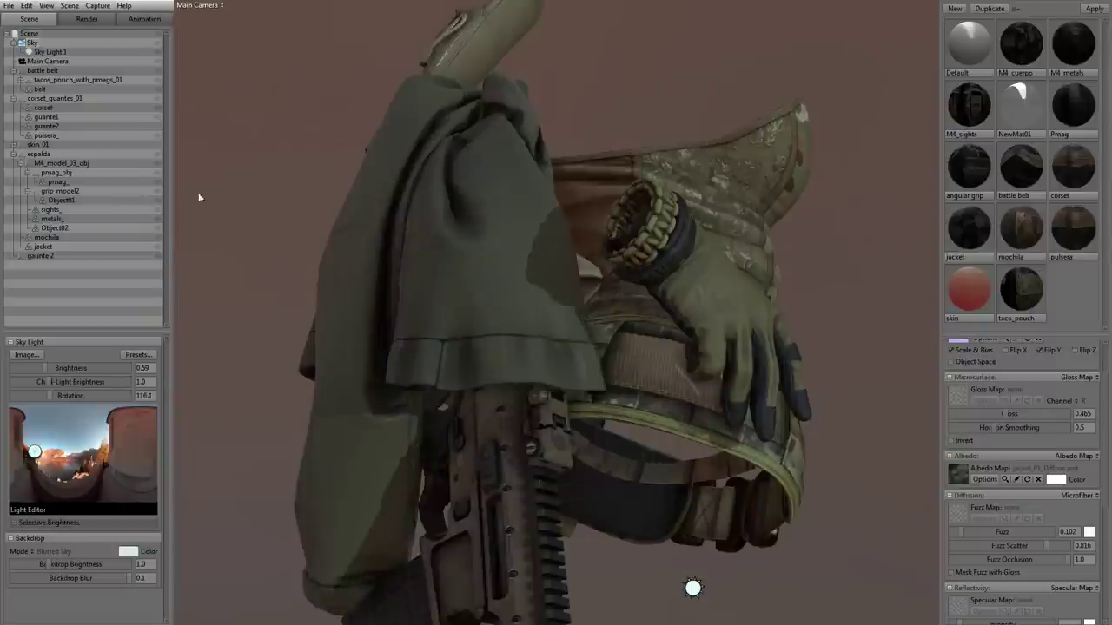
Enable contact refinement on Sky Light 1 and set its width to 124.2 to soften the shadows
click(48, 52)
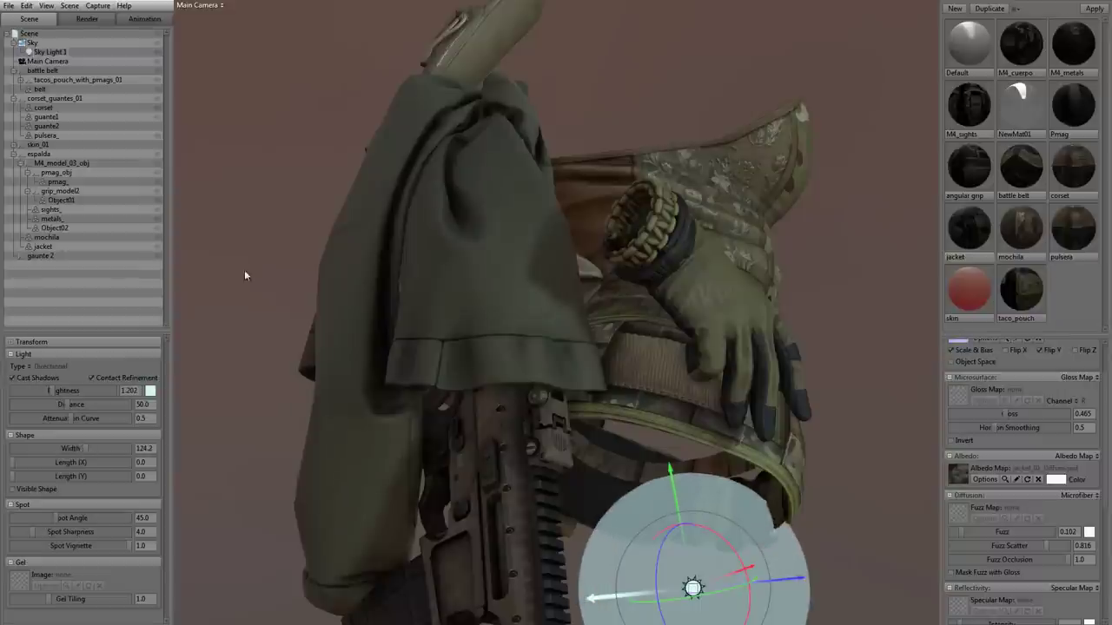
click(293, 193)
mouse_move(841, 260)
shift+mouse_down()
mouse_move(814, 260)
mouse_move(861, 260)
mouse_move(838, 251)
shift+mouse_up()
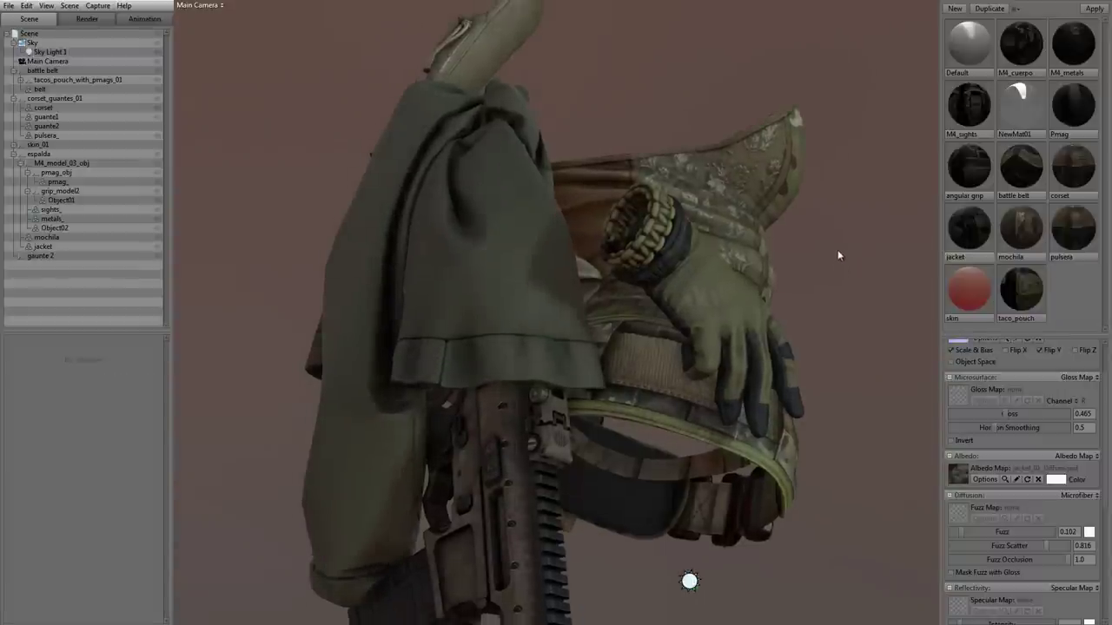
Inspect the whole gear set from the backpack side under the softened light
right_drag(838, 252, 811, 200)
mouse_move(811, 200)
mouse_down()
mouse_move(798, 205)
mouse_move(830, 253)
mouse_move(694, 349)
mouse_move(735, 359)
mouse_move(813, 350)
mouse_move(721, 293)
mouse_move(743, 281)
mouse_move(857, 279)
mouse_move(859, 242)
mouse_up()
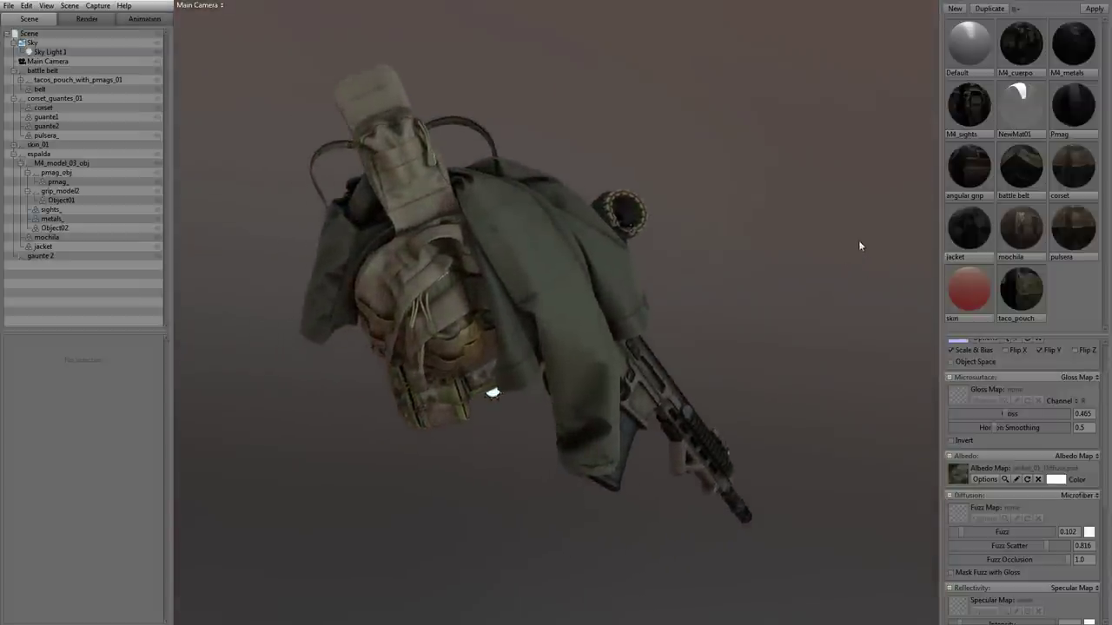
right_drag(859, 243, 874, 239)
drag(875, 238, 871, 202)
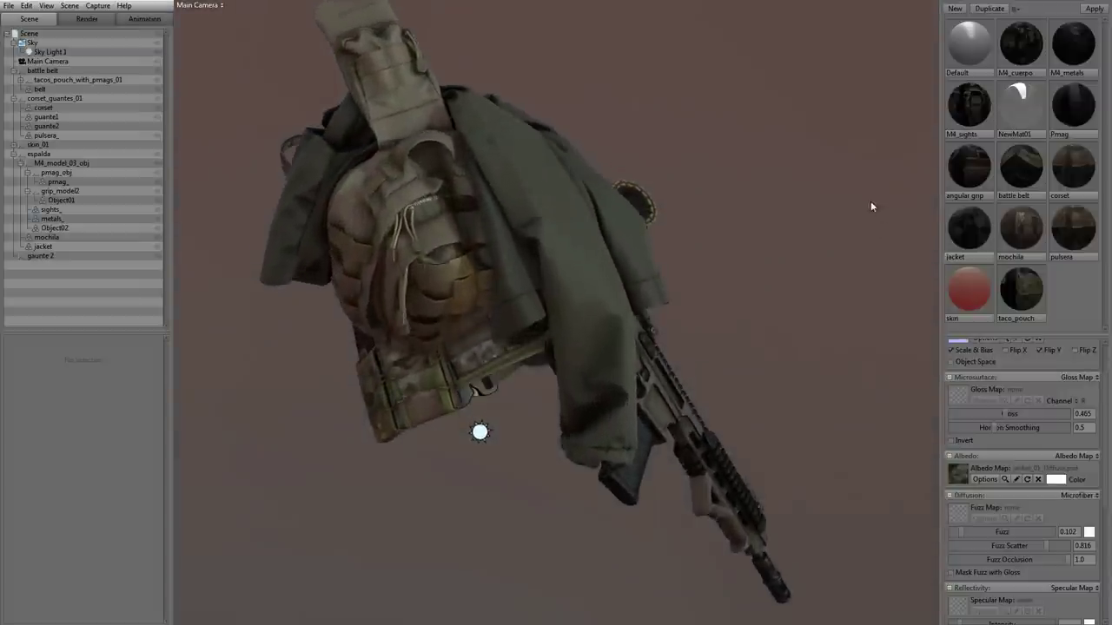
middle_drag(871, 203, 880, 232)
drag(879, 236, 881, 239)
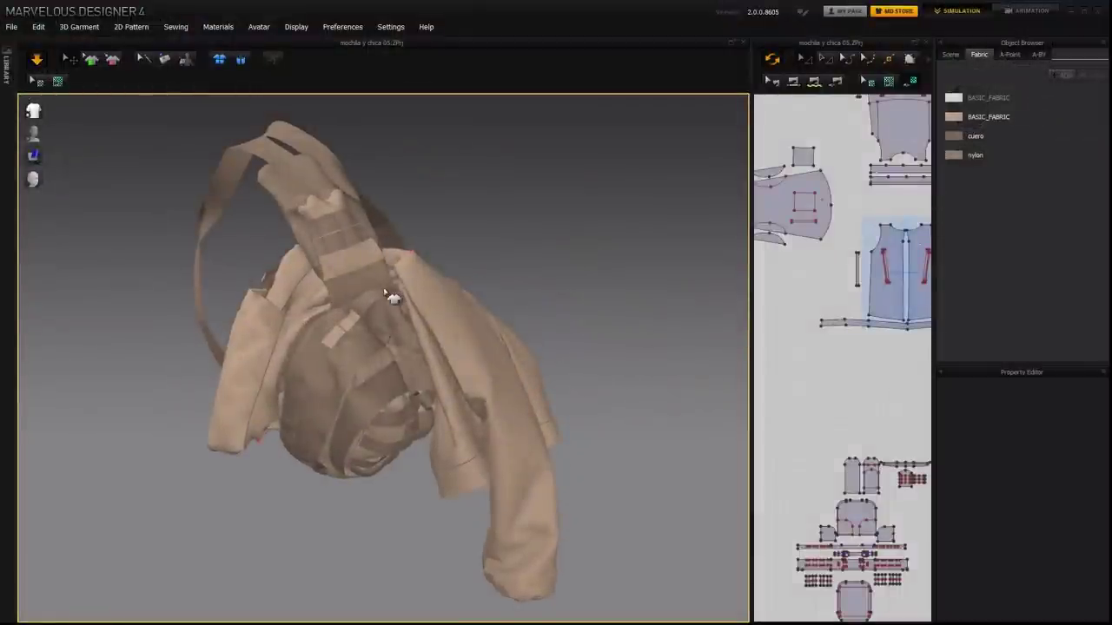
Switch to the backpack project in Marvelous Designer and pull the backpack's nylon buckle strap upward during simulation
click(390, 293)
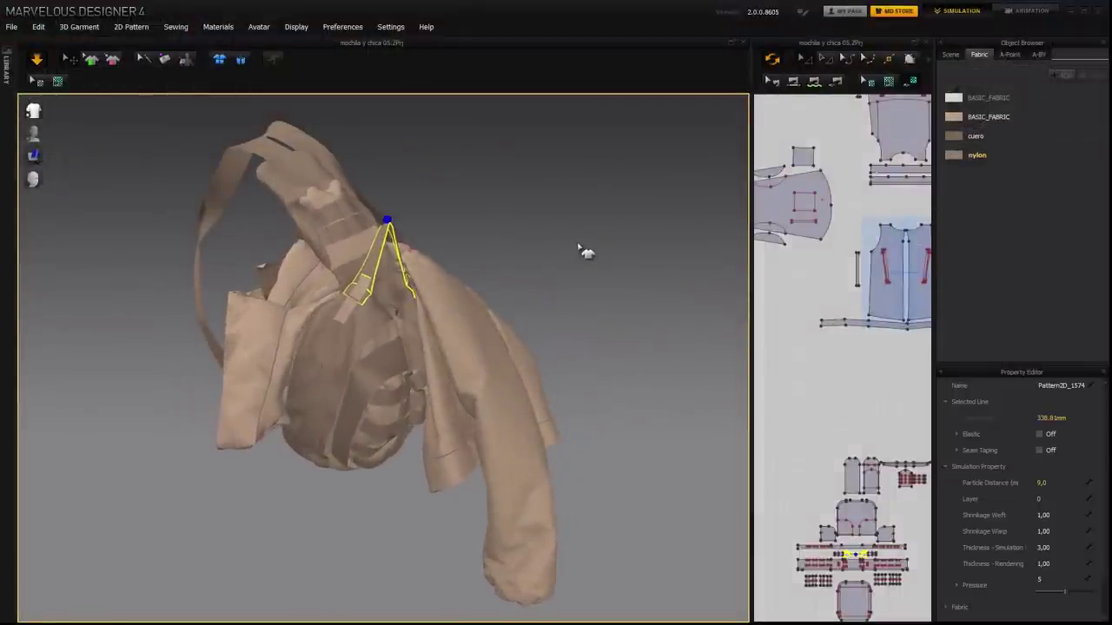
click(584, 250)
right_drag(585, 250, 559, 354)
Run the cloth simulation and pull the upper part of the jacket's long hanging sleeve near the shoulder
scroll(561, 363, up, 8)
scroll(565, 355, down, 6)
scroll(565, 355, down, 3)
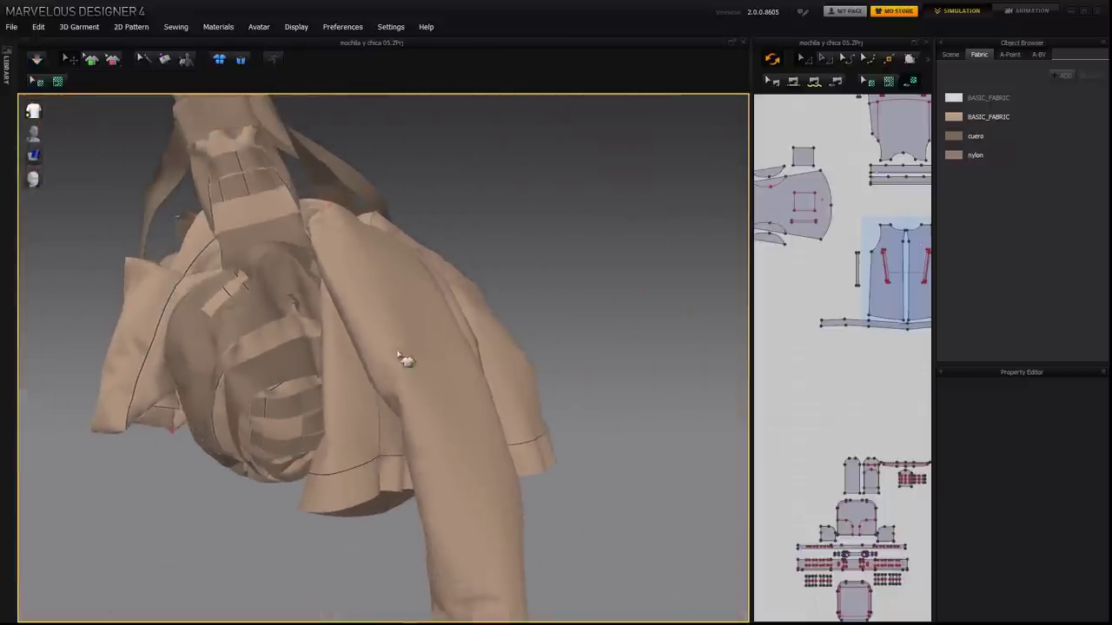
right_drag(616, 440, 765, 372)
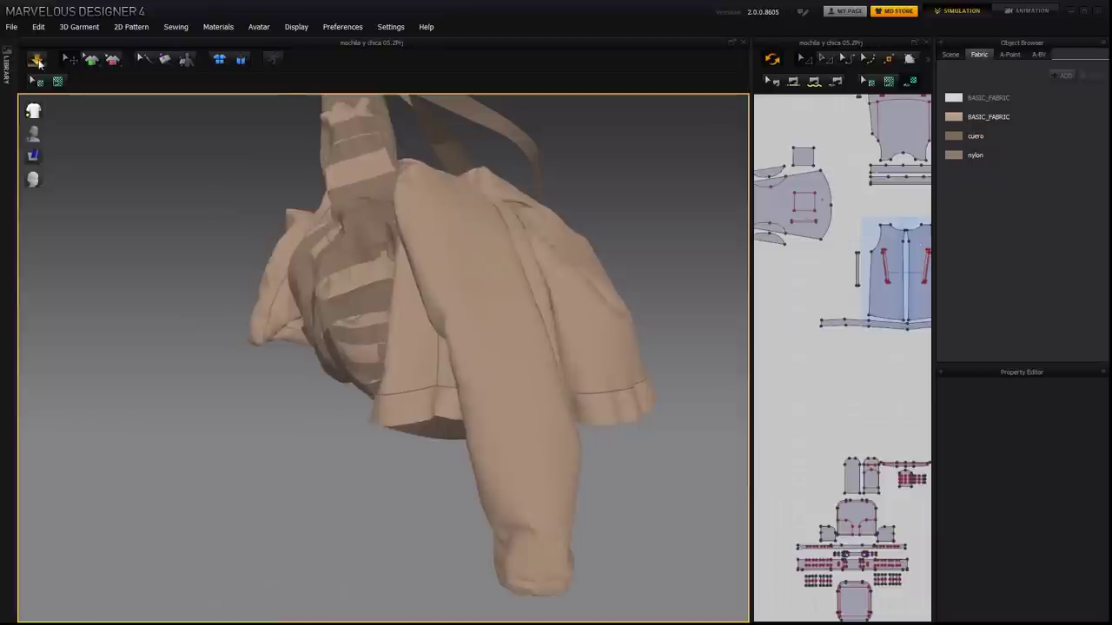
click(519, 293)
drag(537, 226, 551, 202)
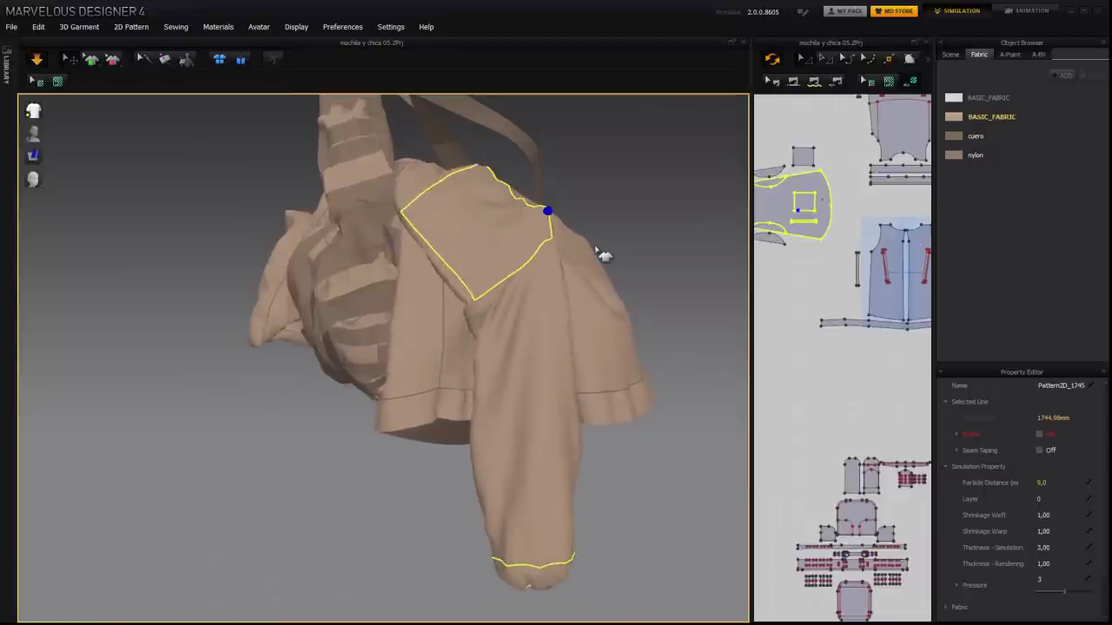
Pull the jacket's other sleeve outward beside the backpack in the simulation and check the drape from behind
right_drag(540, 219, 838, 217)
click(388, 246)
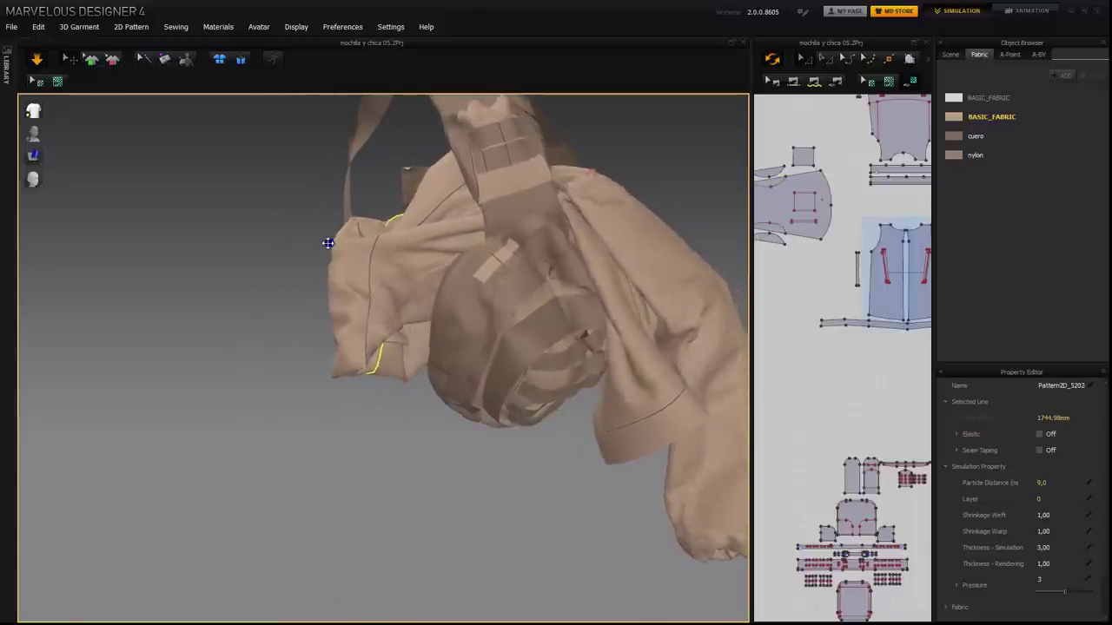
middle_drag(214, 378, 144, 383)
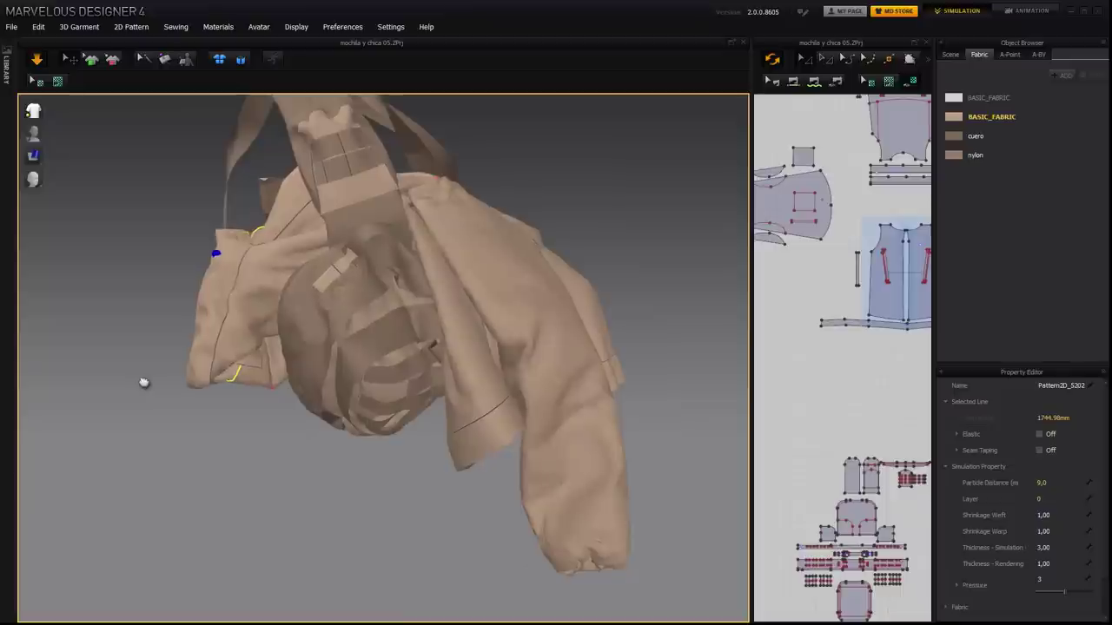
right_drag(658, 253, 434, 236)
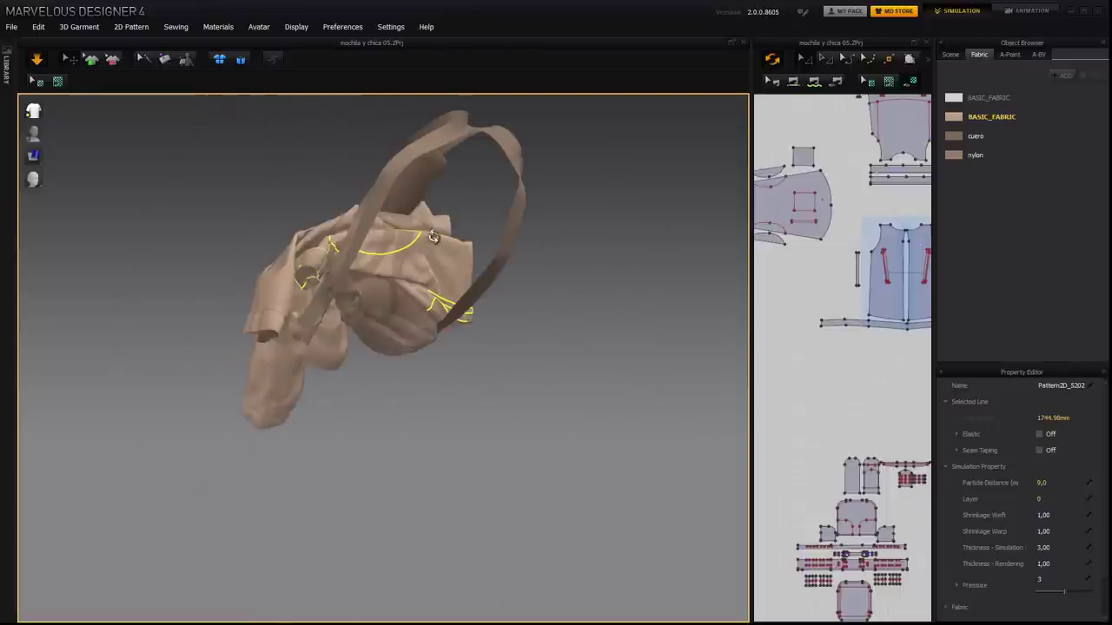
Pull the jacket's hem and long hanging sleeve sideways in the running cloth simulation, and stop the simulation
right_drag(593, 298, 797, 295)
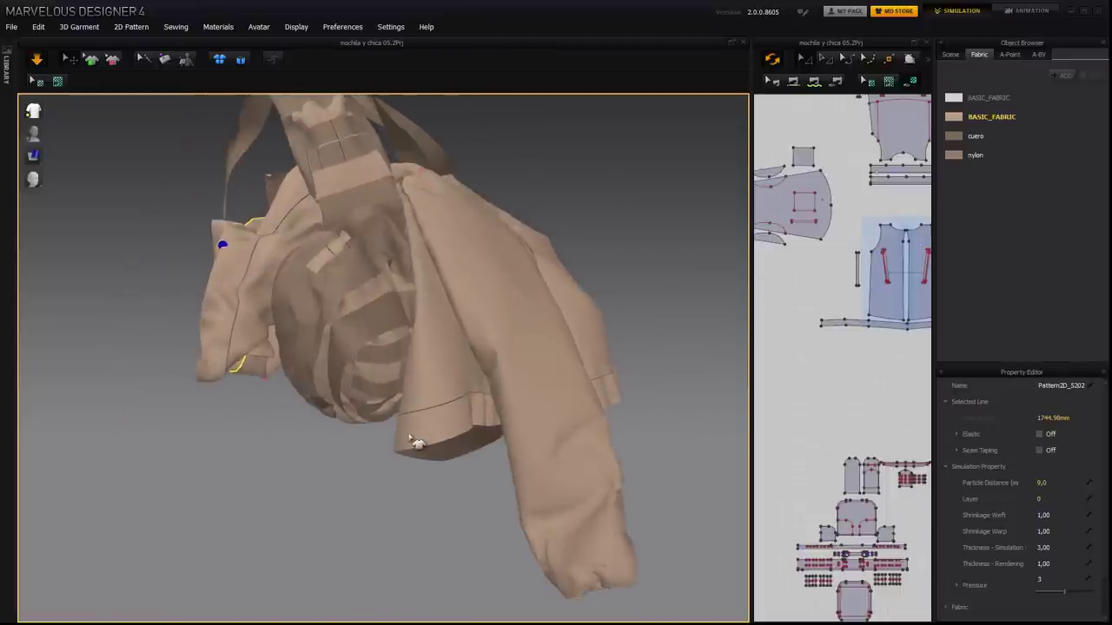
drag(540, 369, 591, 368)
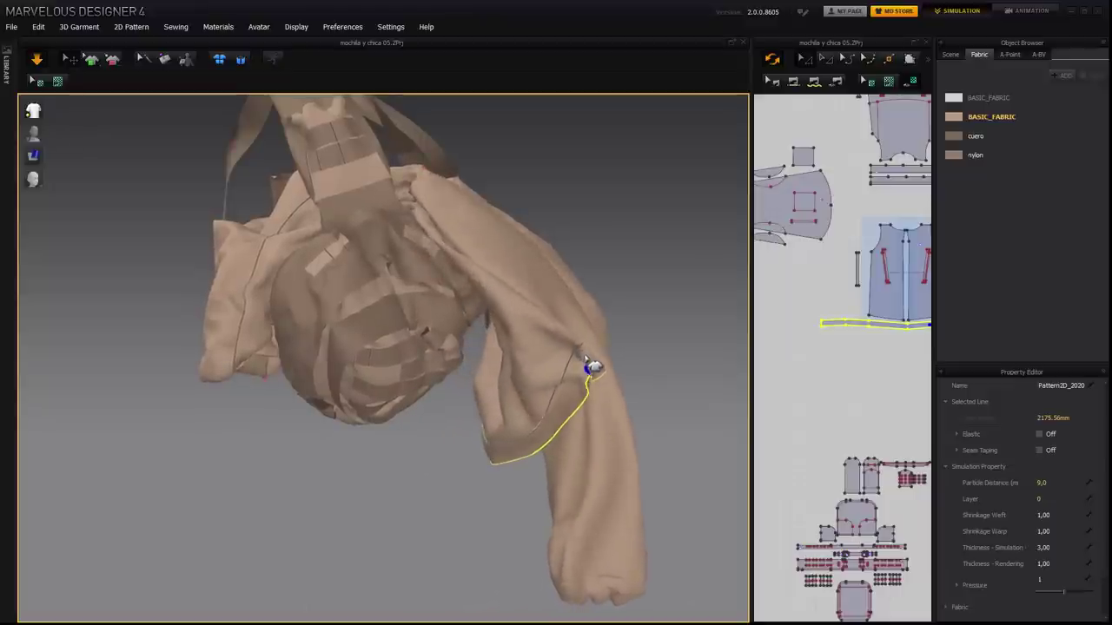
mouse_move(679, 406)
mouse_down()
mouse_move(678, 394)
mouse_move(652, 417)
mouse_move(588, 429)
mouse_move(502, 400)
mouse_move(462, 371)
mouse_up()
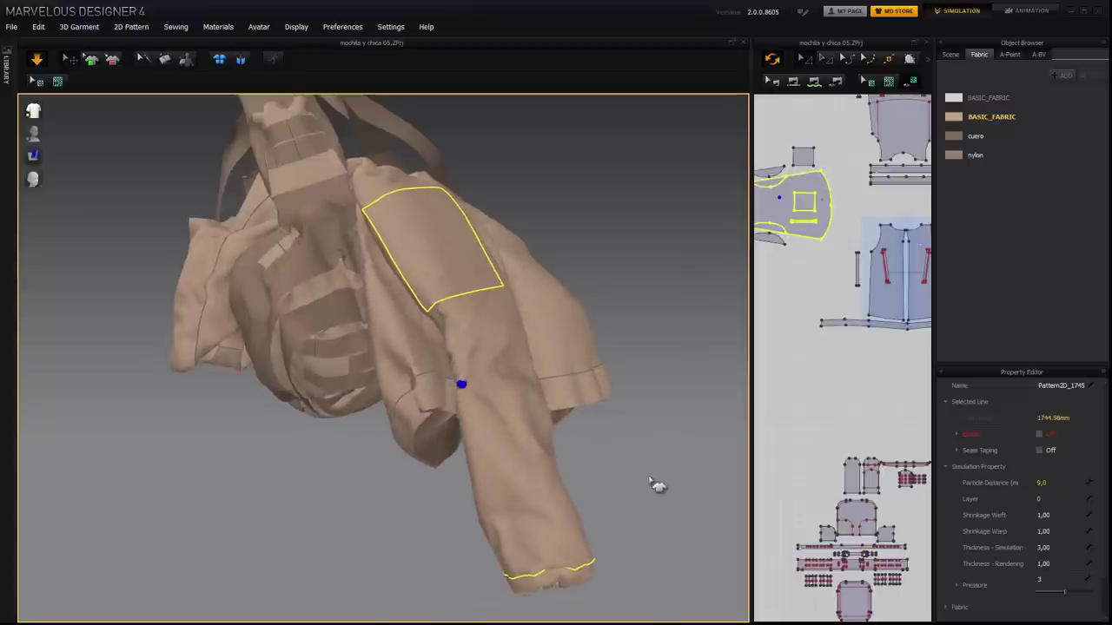
key(space)
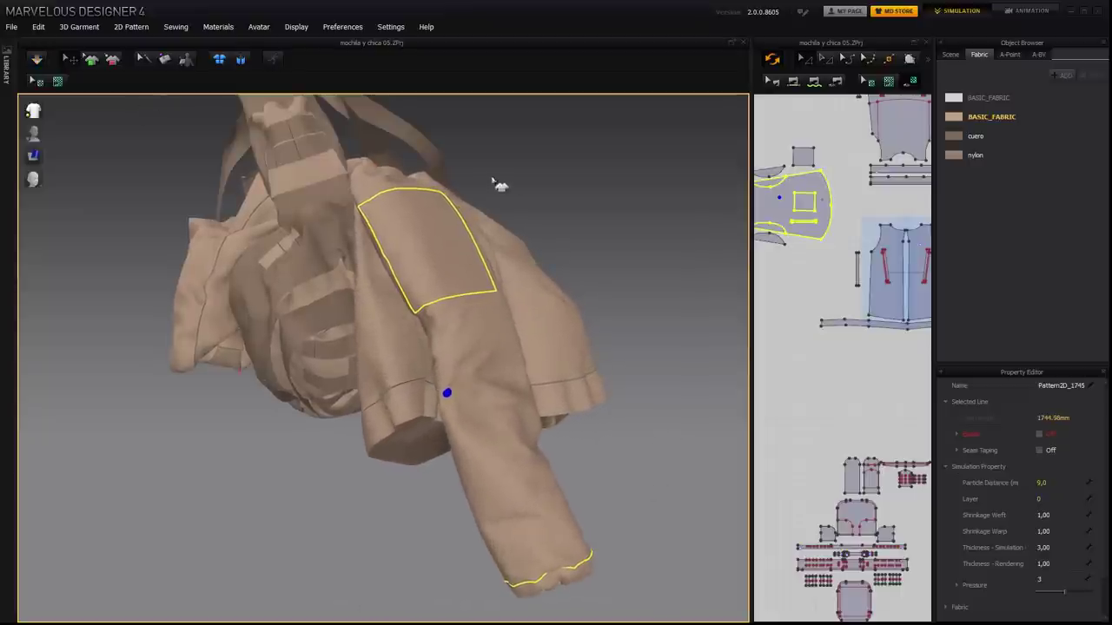
Set the particle distance of all patterns to 6 mm, restart the simulation and clear the selection
click(836, 175)
key(ctrl+a)
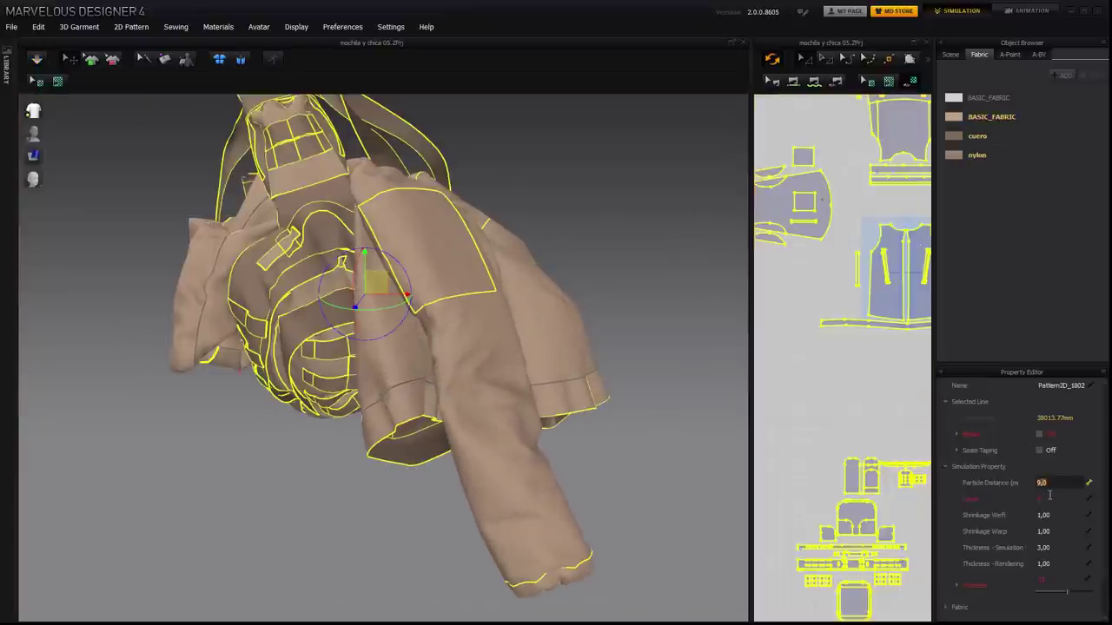
key(Return)
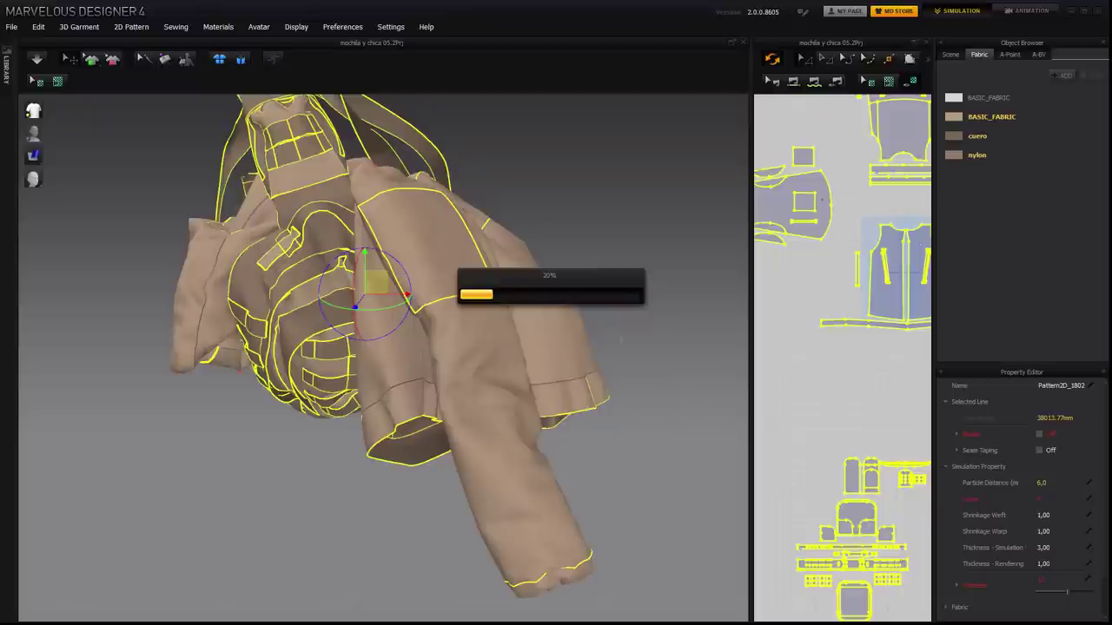
click(85, 135)
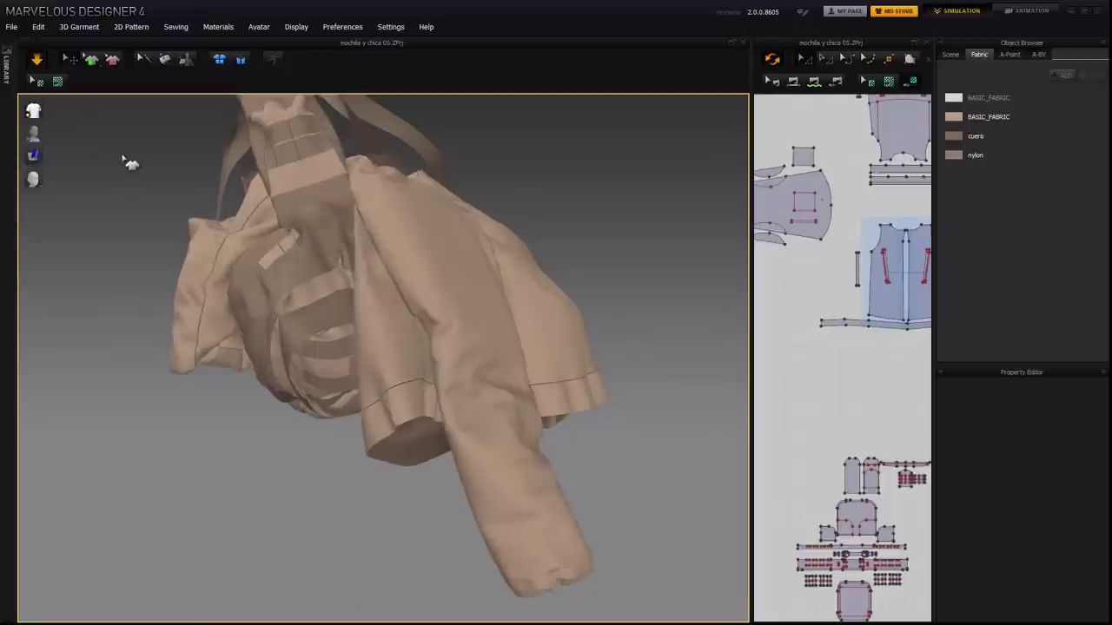
Select all patterns, view their mesh up close around the sleeve and hem, and return to a solid surface display
key(ctrl+a)
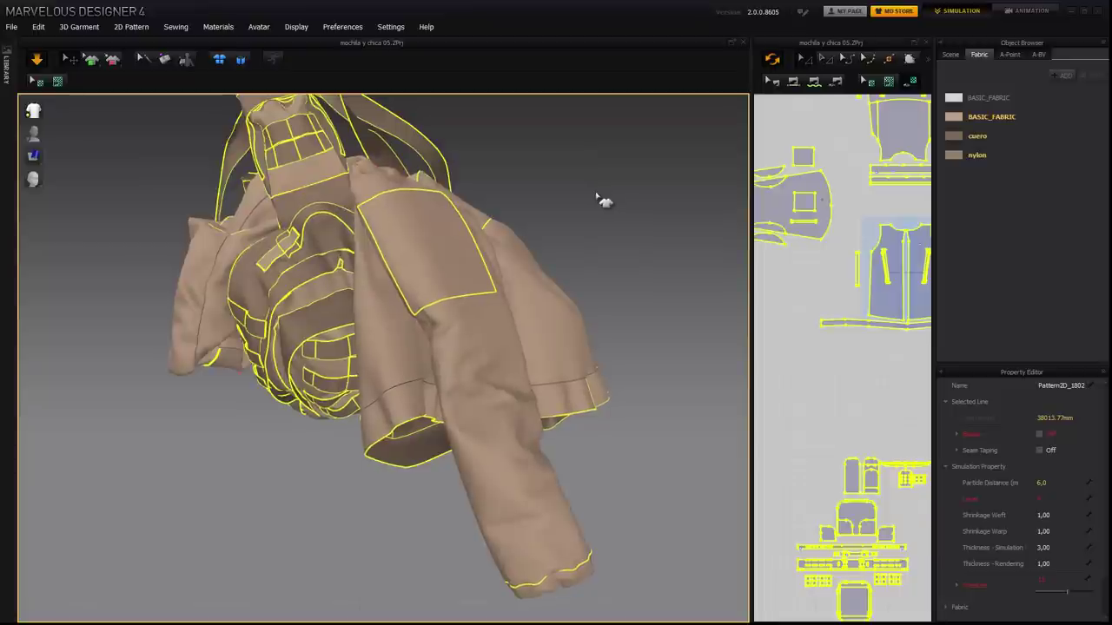
right_drag(603, 208, 651, 289)
scroll(656, 297, up, 1)
scroll(657, 299, up, 2)
right_drag(694, 195, 676, 289)
scroll(676, 288, up, 2)
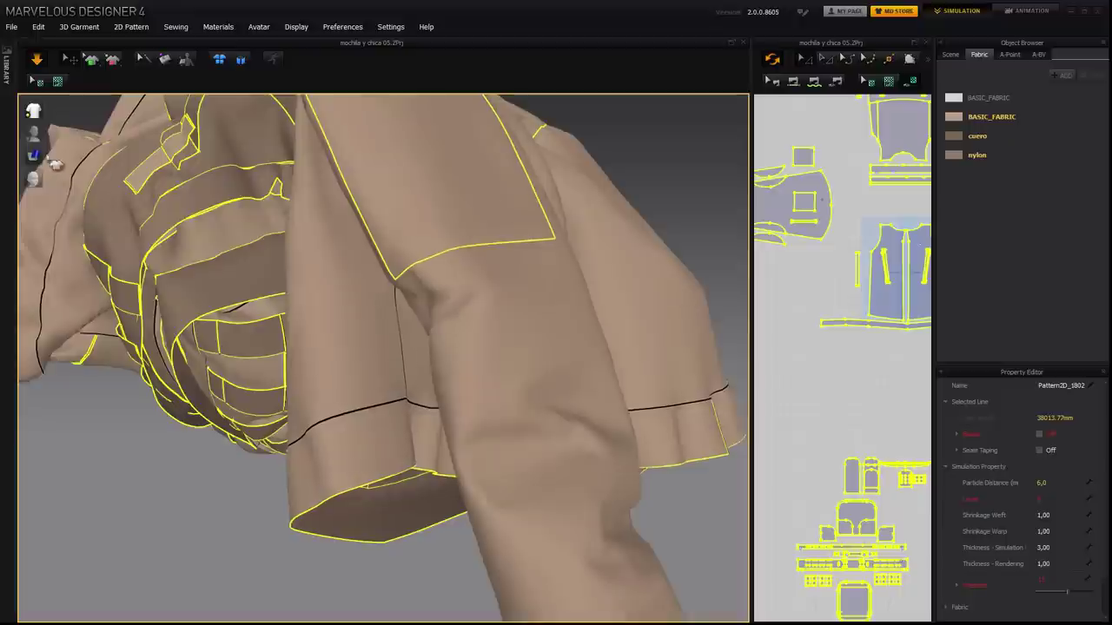
mouse_move(34, 157)
click(89, 158)
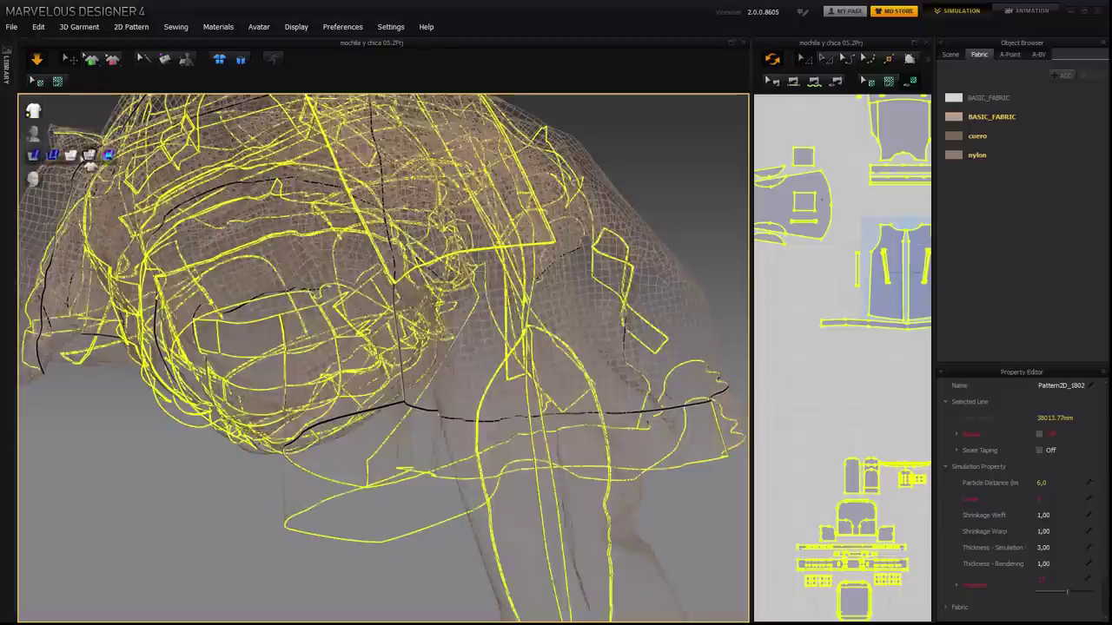
click(53, 157)
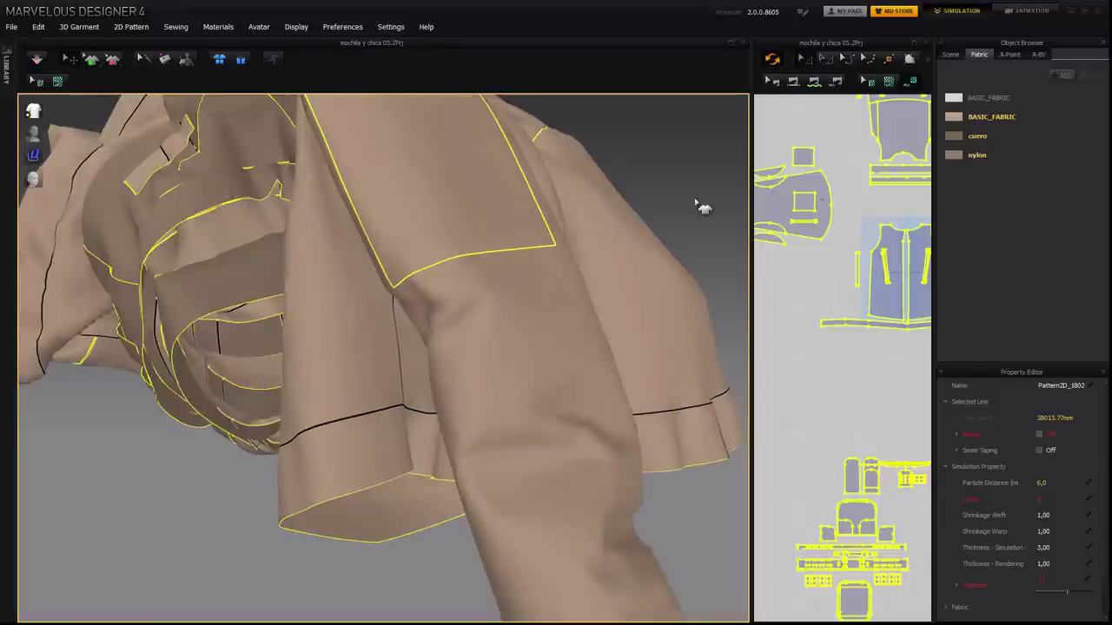
Set the particle distance of all patterns to 4 mm, run the simulation and check the finer sleeve folds
click(1042, 482)
key(Return)
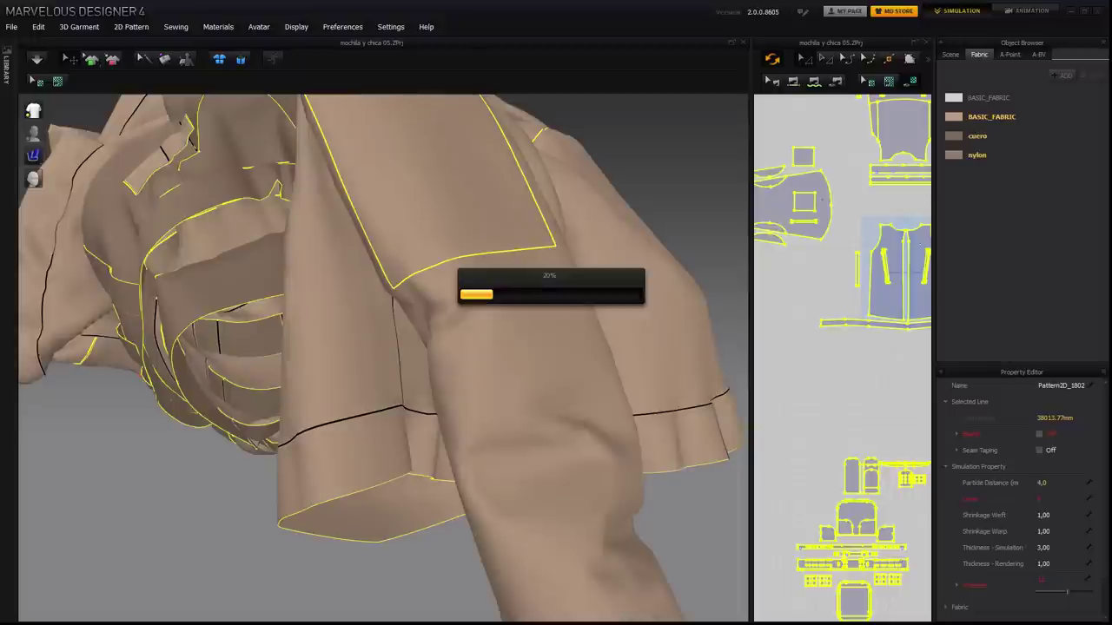
key(space)
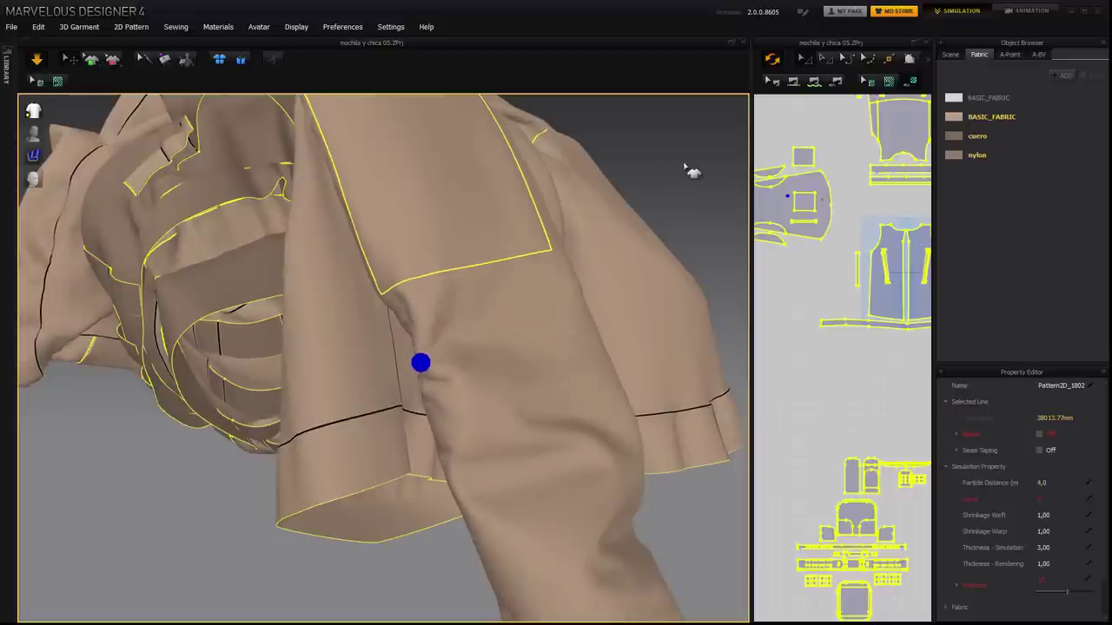
click(684, 165)
scroll(684, 165, down, 2)
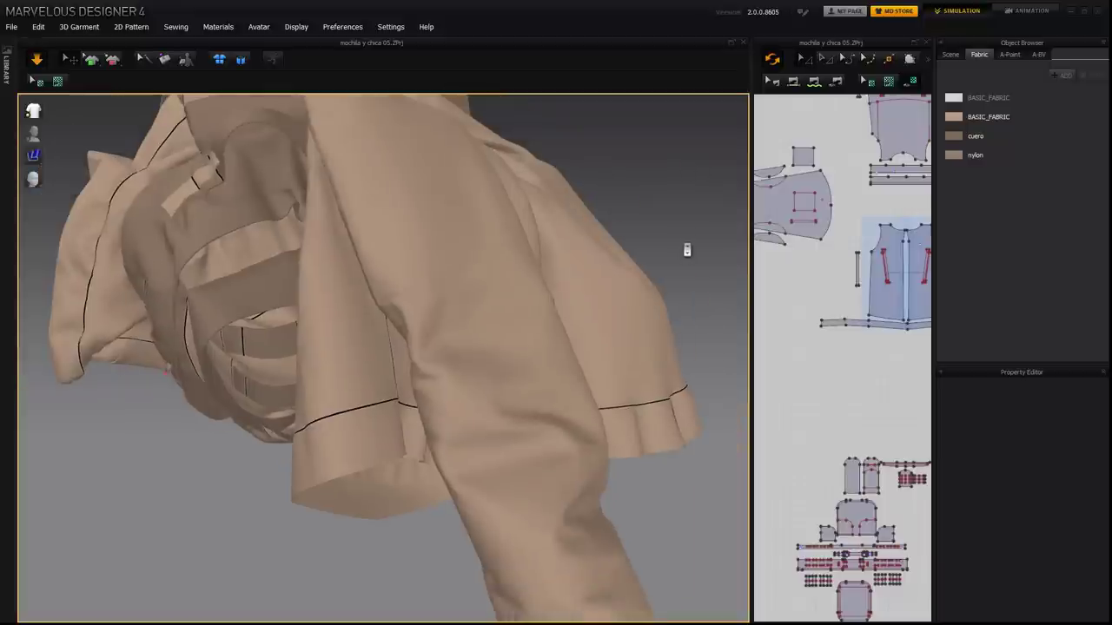
scroll(684, 255, down, 2)
scroll(684, 246, down, 2)
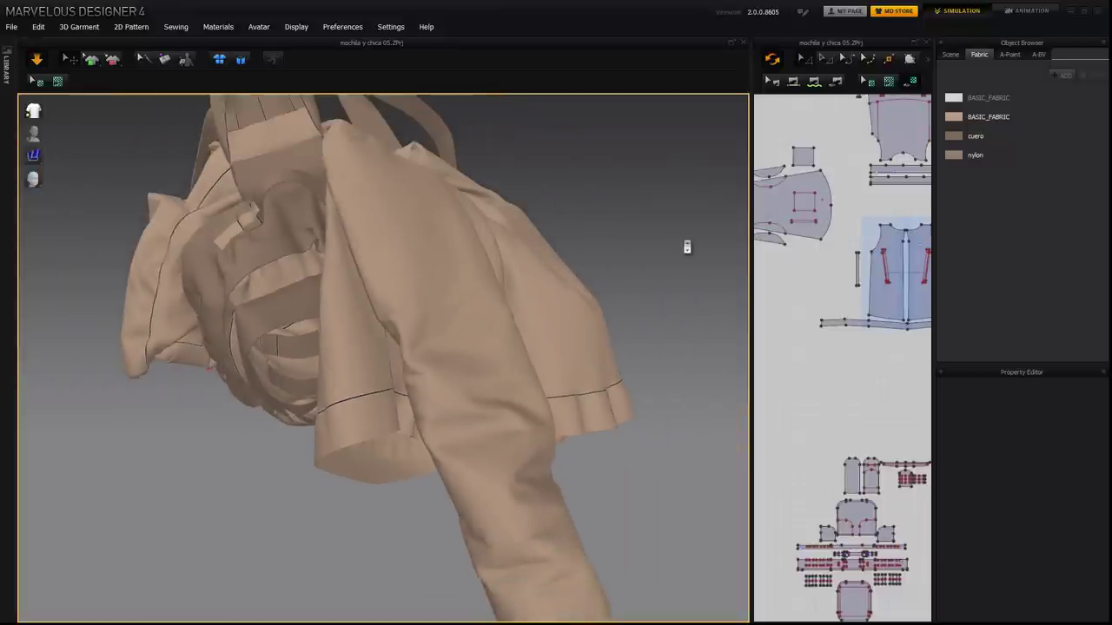
scroll(686, 248, down, 2)
right_drag(666, 239, 667, 236)
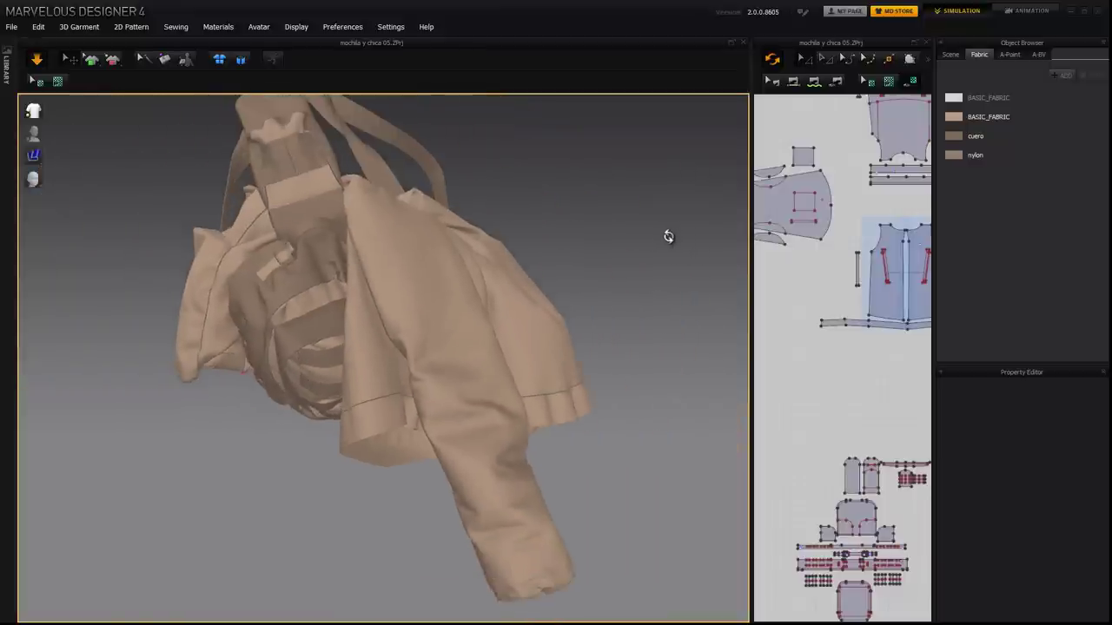
right_drag(649, 308, 654, 311)
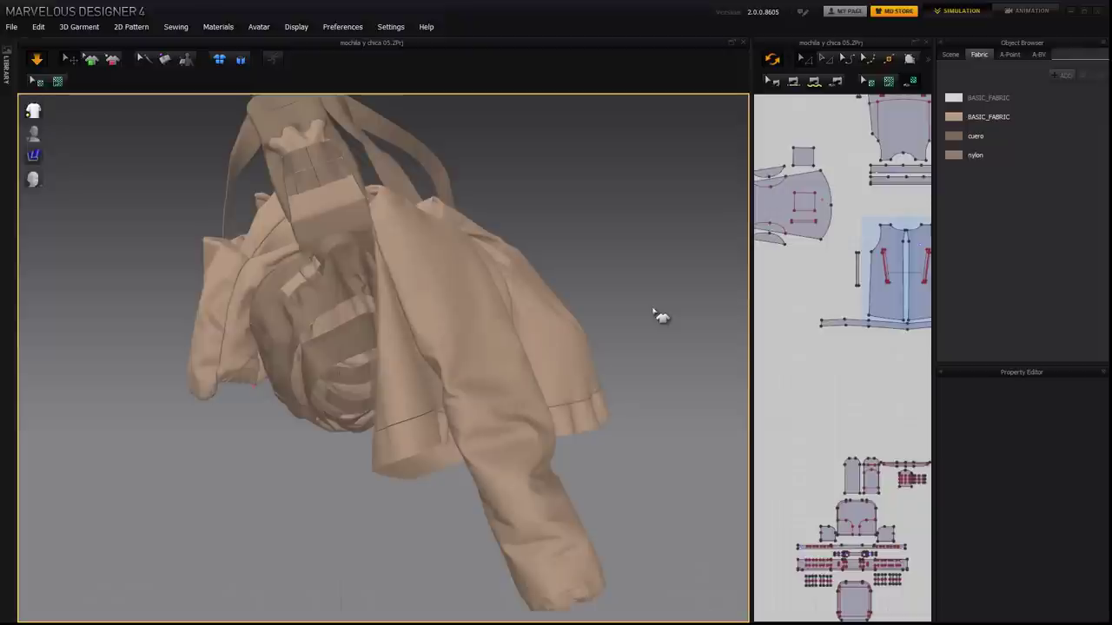
Set the particle distance of all patterns to 7 mm and resume the simulation
key(ctrl+a)
click(1039, 485)
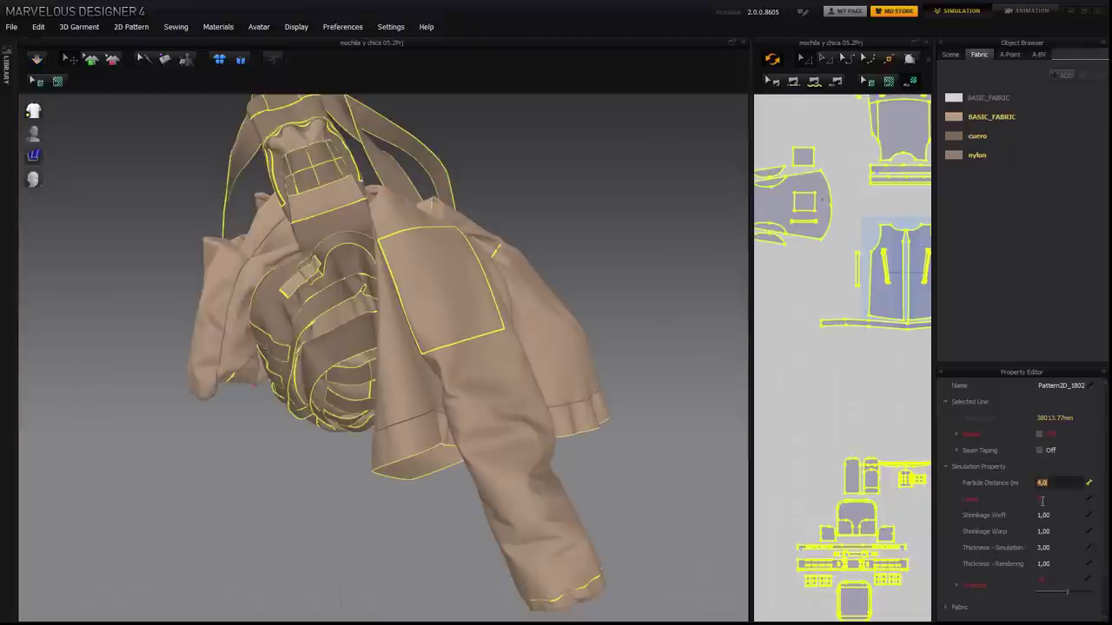
key(Return)
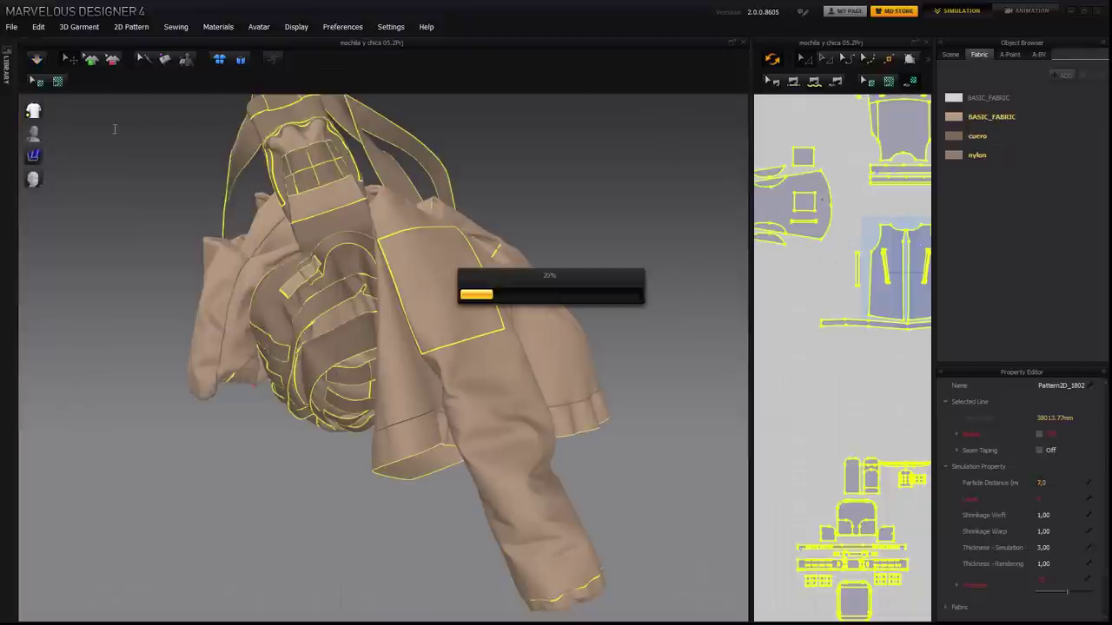
click(37, 59)
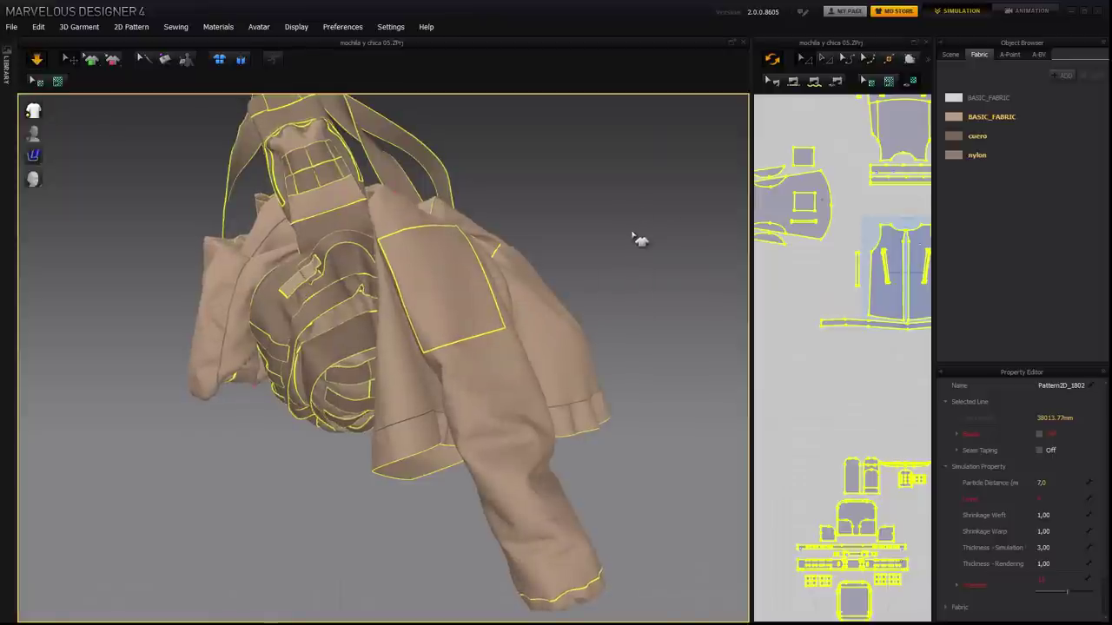
Set the particle distance of all patterns to 15 mm, run the simulation and inspect the coarser sleeve and cuff
click(1040, 483)
text(15)
key(Return)
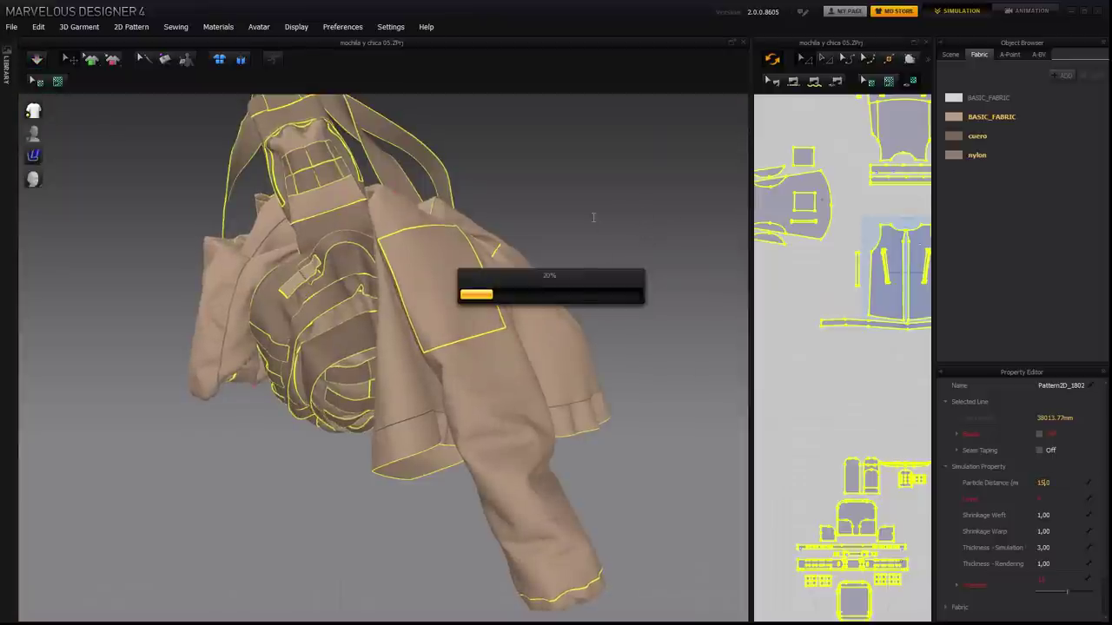
click(37, 59)
scroll(641, 266, down, 2)
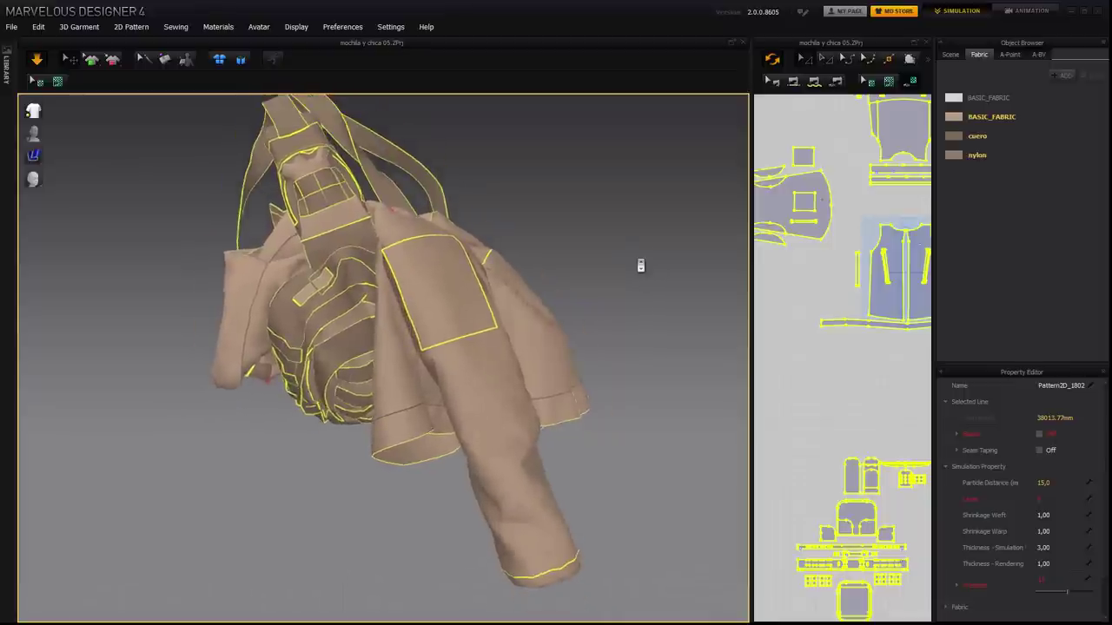
scroll(639, 243, down, 1)
middle_drag(638, 231, 614, 245)
right_drag(615, 246, 620, 222)
scroll(594, 342, up, 5)
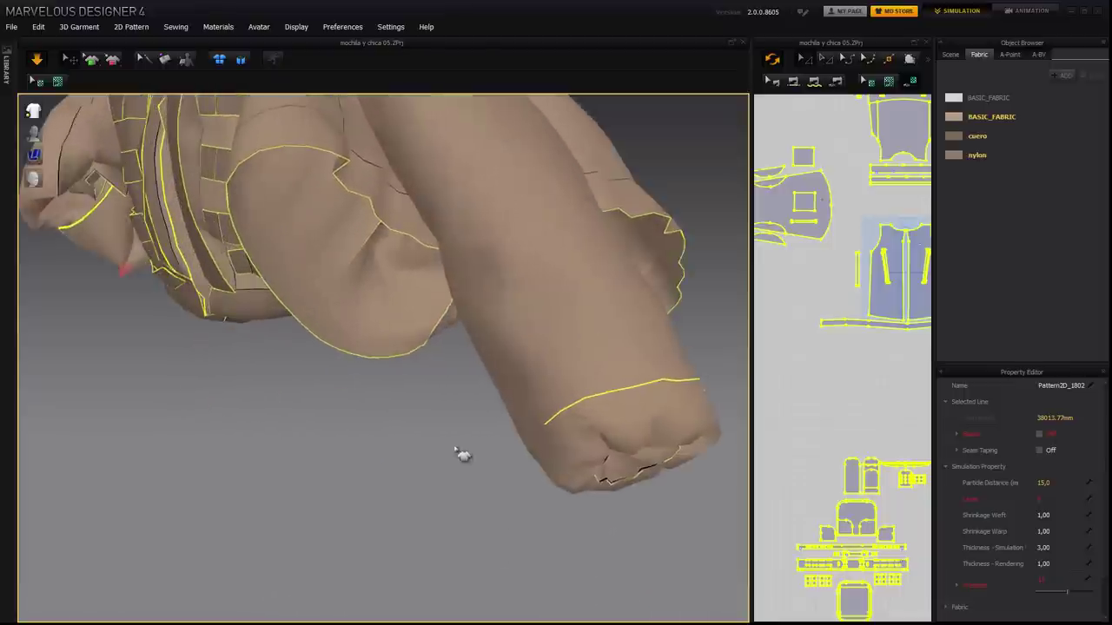
Pull the long hanging sleeve sideways by its cuff during simulation and clear the pattern selection
right_drag(456, 450, 443, 452)
drag(519, 467, 415, 462)
scroll(610, 434, down, 3)
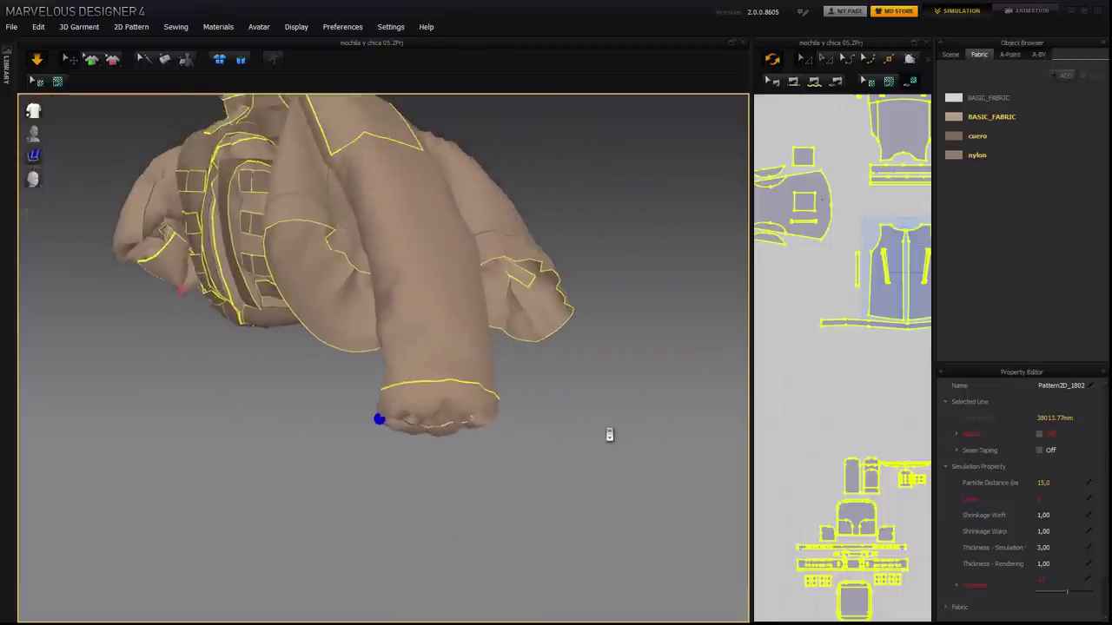
scroll(609, 435, down, 3)
click(612, 340)
right_drag(605, 384, 610, 407)
scroll(610, 407, down, 2)
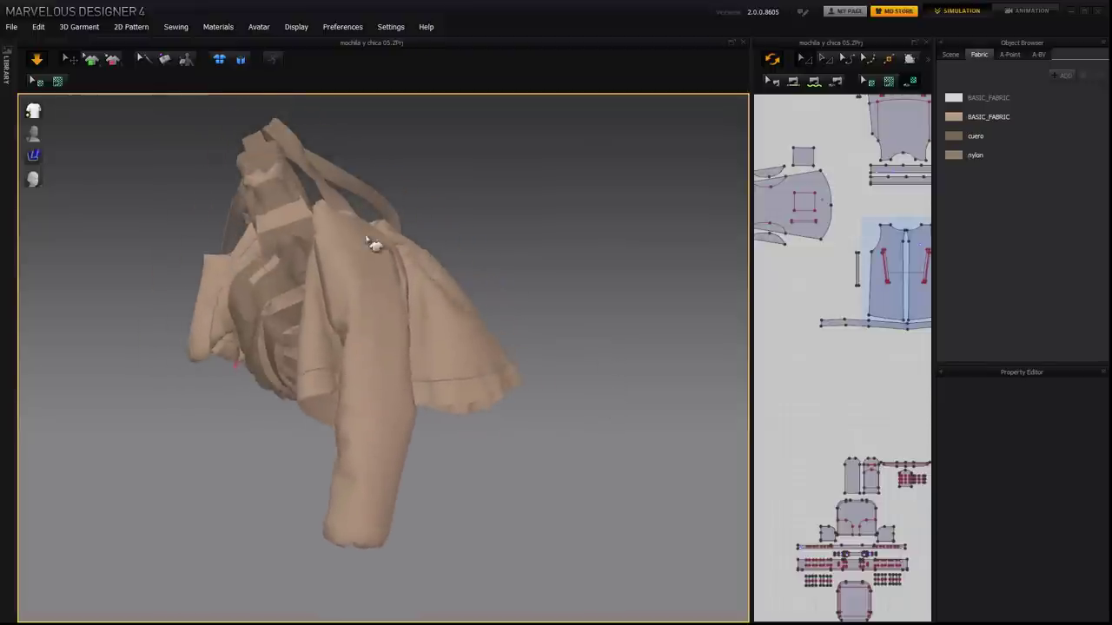
Pull the jacket's hanging sleeve upward by its shoulder and cuff in the running simulation
click(349, 265)
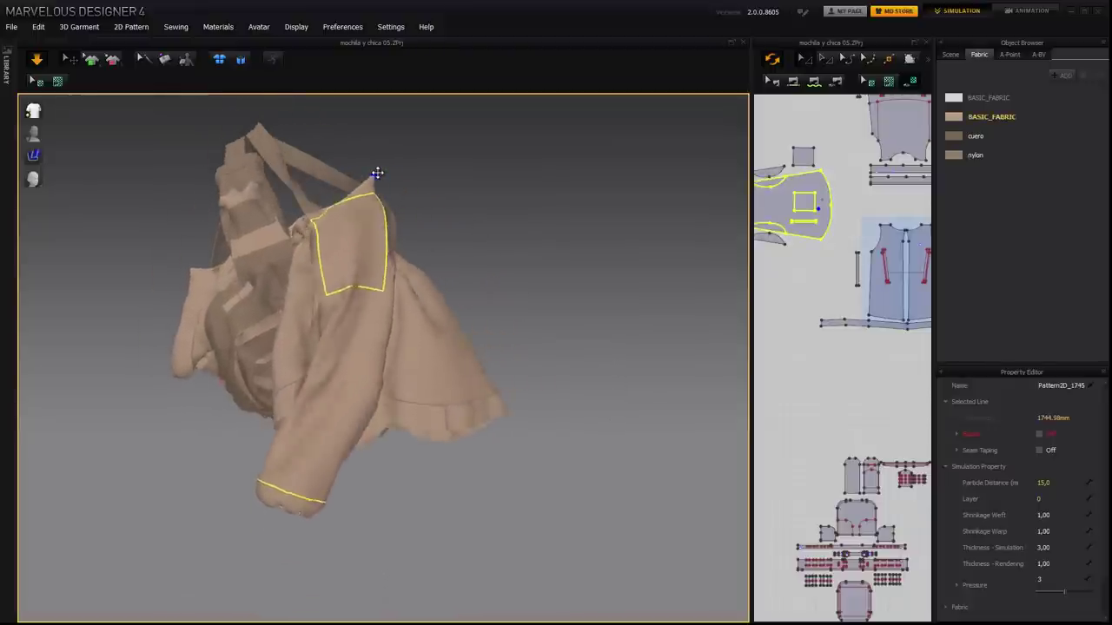
right_drag(310, 432, 363, 340)
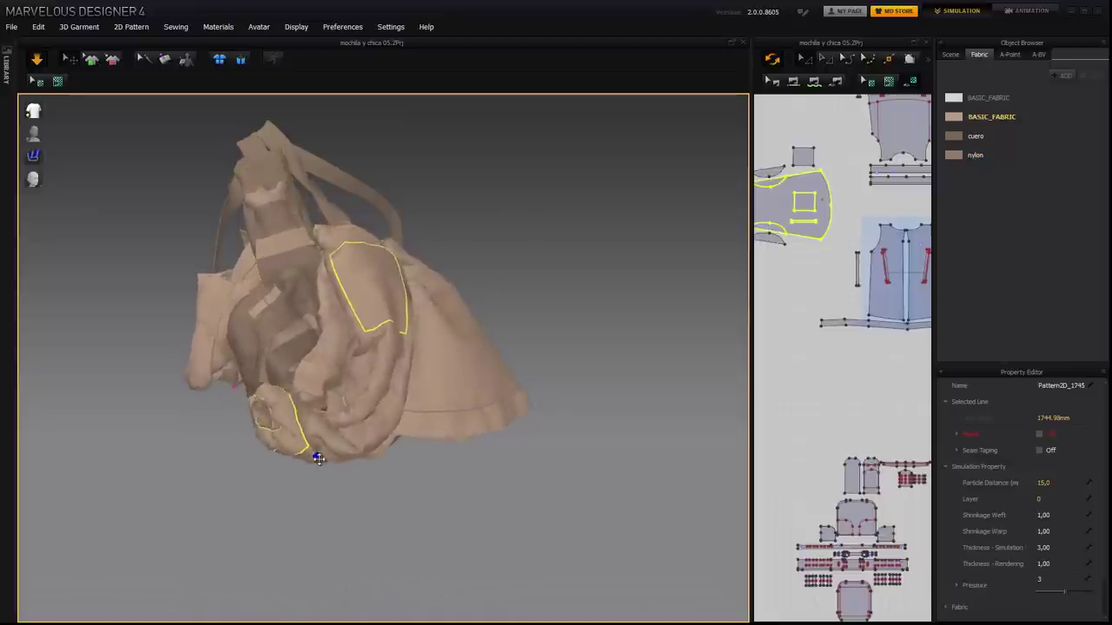
drag(375, 250, 375, 222)
right_drag(586, 233, 514, 240)
drag(310, 264, 308, 225)
right_drag(434, 281, 475, 260)
Pull the jacket's front panel and hem away from the backpack, and tug the backpack's upper nylon band
drag(390, 366, 390, 364)
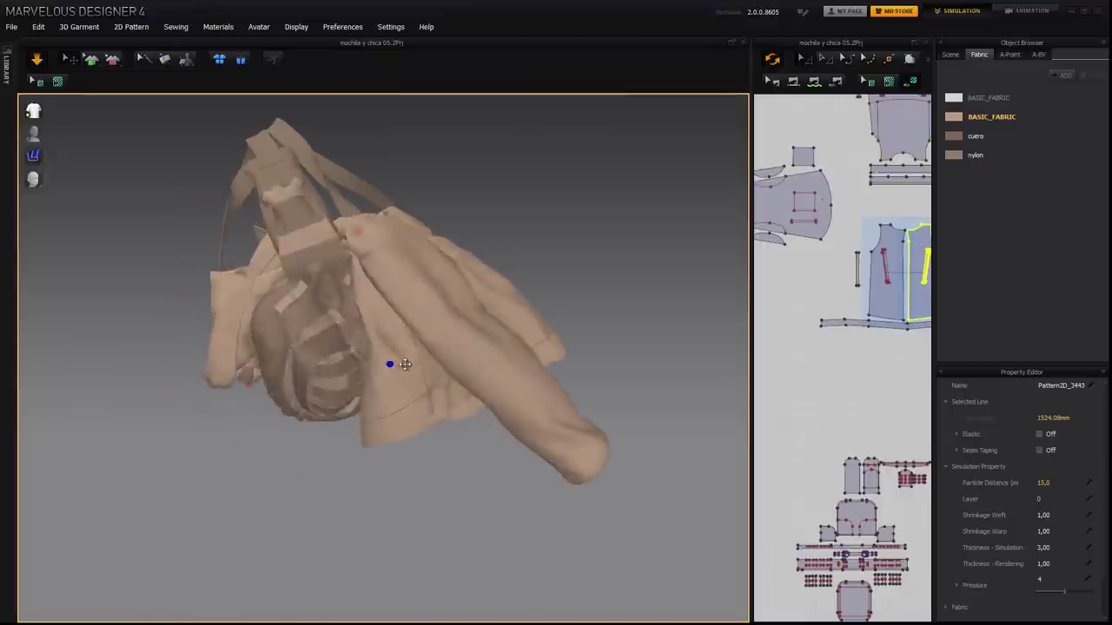
drag(408, 436, 465, 431)
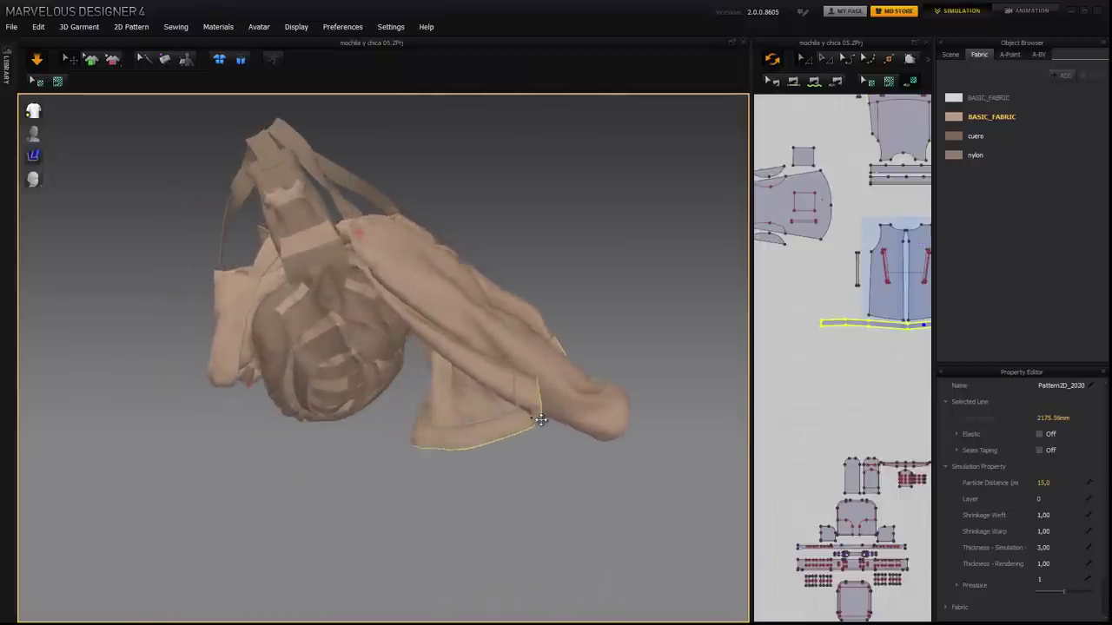
drag(383, 296, 387, 292)
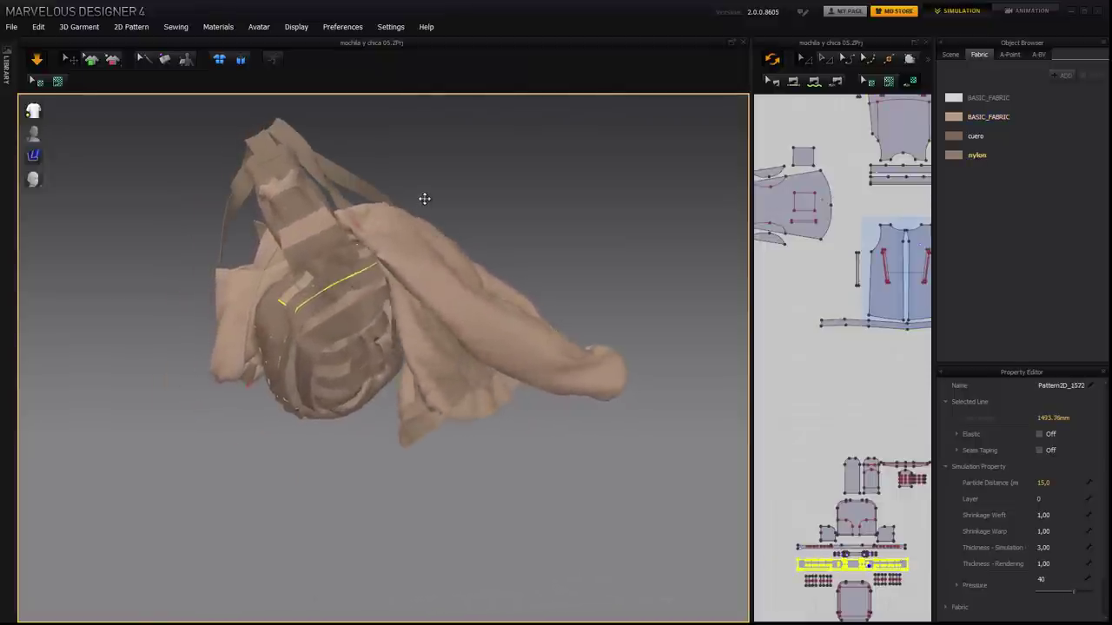
Pull the sleeve on the far side of the backpack outward and down in the simulation
right_drag(287, 314, 459, 199)
drag(395, 257, 43, 312)
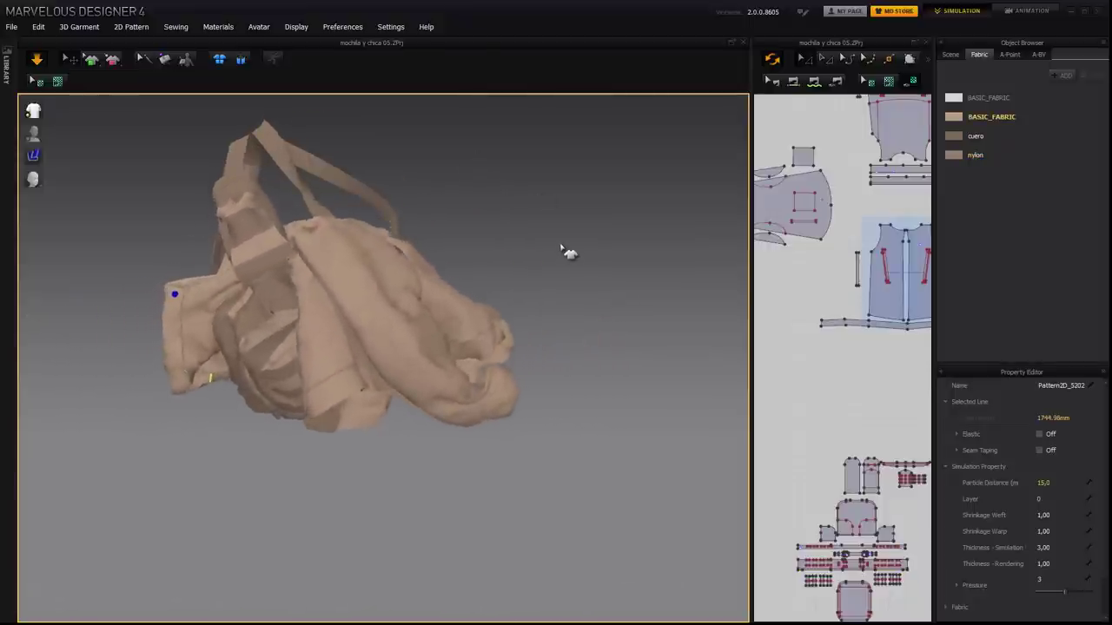
drag(199, 430, 104, 617)
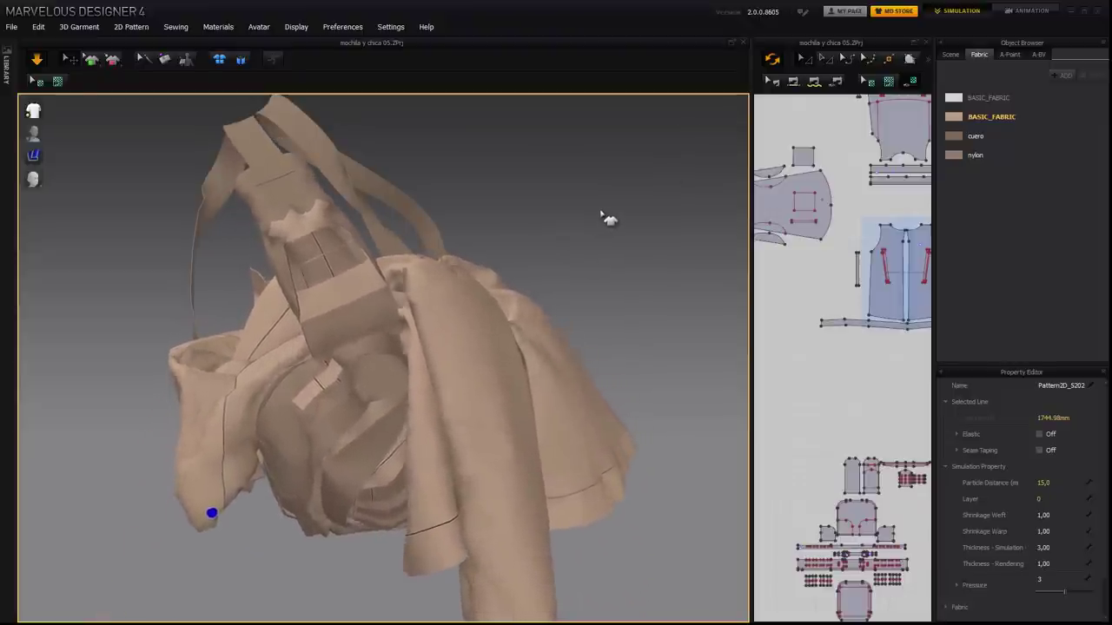
scroll(601, 215, down, 1)
middle_drag(601, 217, 603, 136)
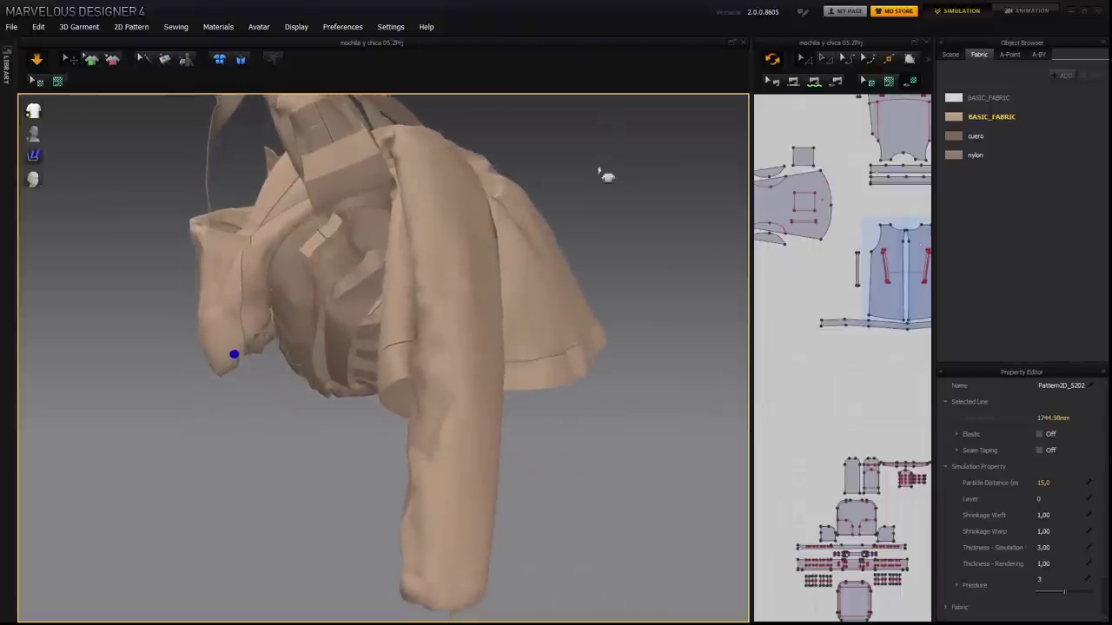
Set the particle distance of all patterns to 22 mm and run the simulation on the whole set
key(ctrl+a)
click(1044, 482)
text(22)
key(Return)
scroll(601, 273, down, 1)
middle_drag(600, 273, 597, 304)
key(space)
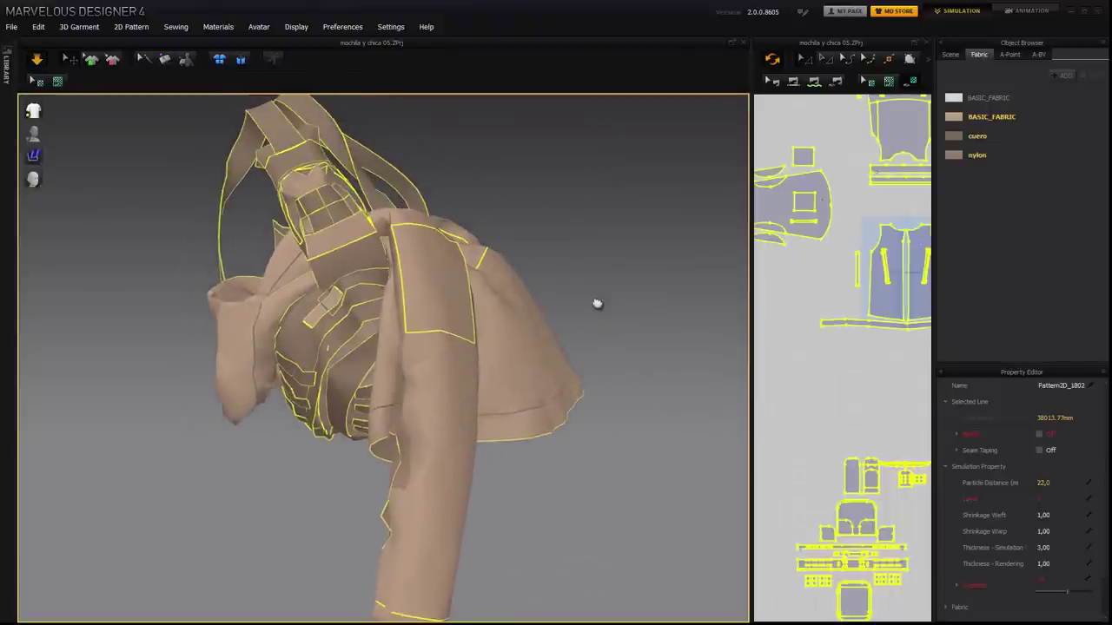
scroll(595, 305, down, 1)
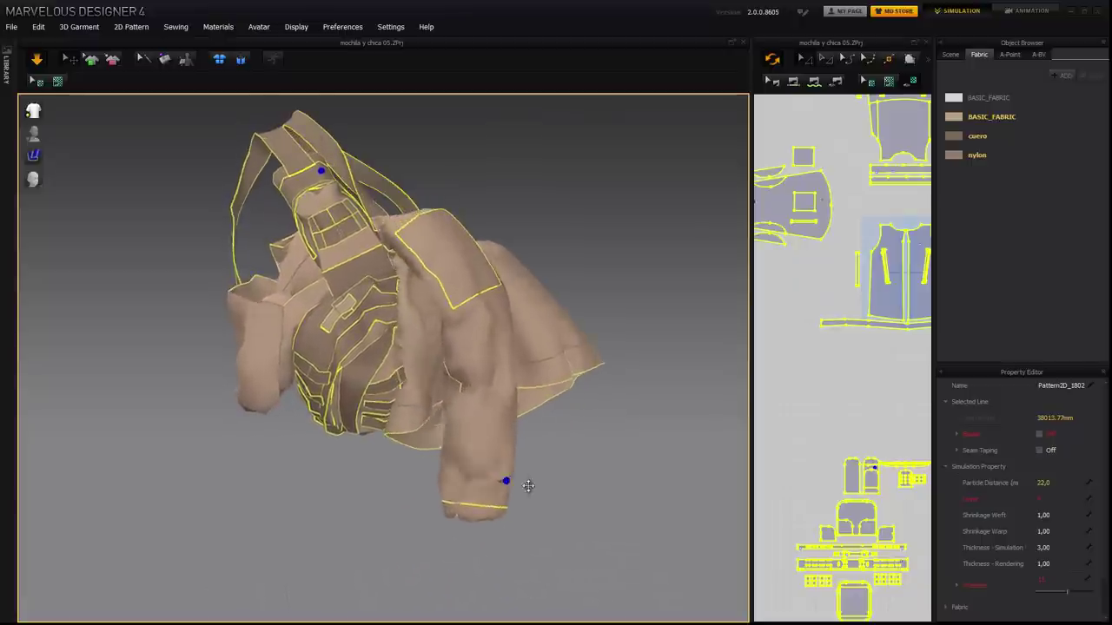
Pull both jacket sleeves outward away from the backpack and tug the backpack's shoulder strap in the running simulation
drag(606, 480, 735, 246)
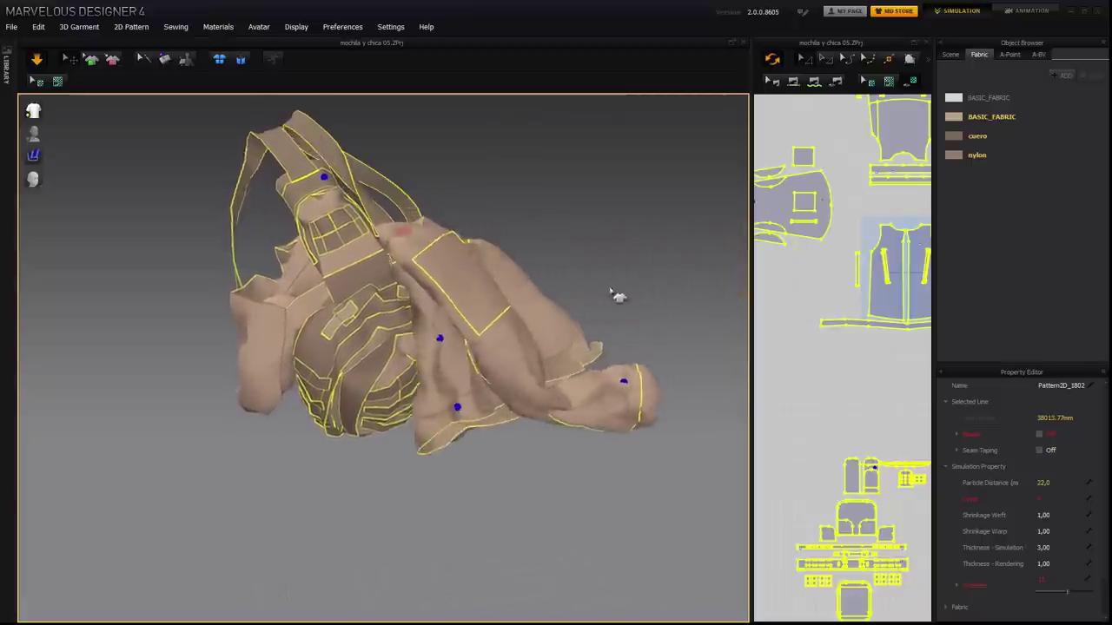
click(541, 388)
click(233, 177)
drag(254, 318, 68, 321)
right_drag(591, 239, 670, 214)
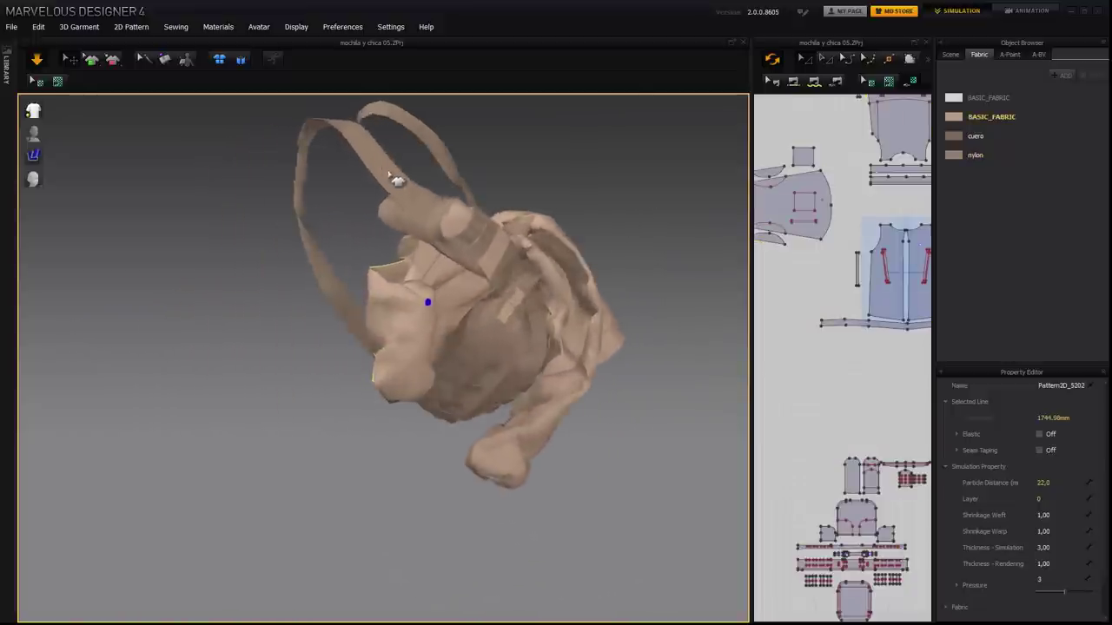
drag(359, 76, 361, 75)
right_drag(613, 217, 601, 307)
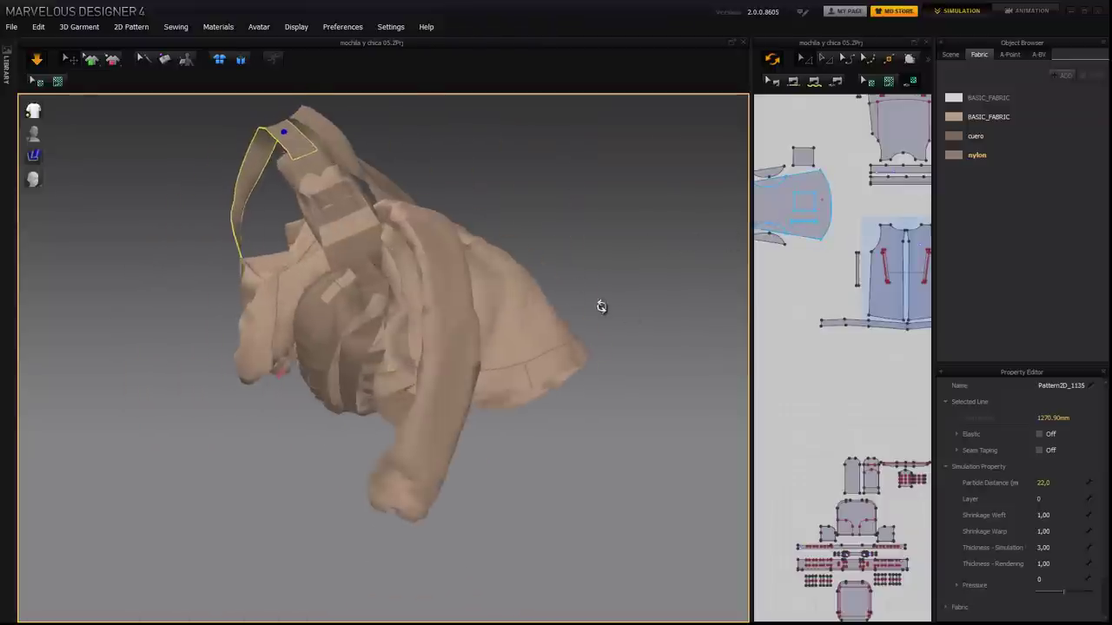
right_drag(640, 466, 616, 455)
click(620, 458)
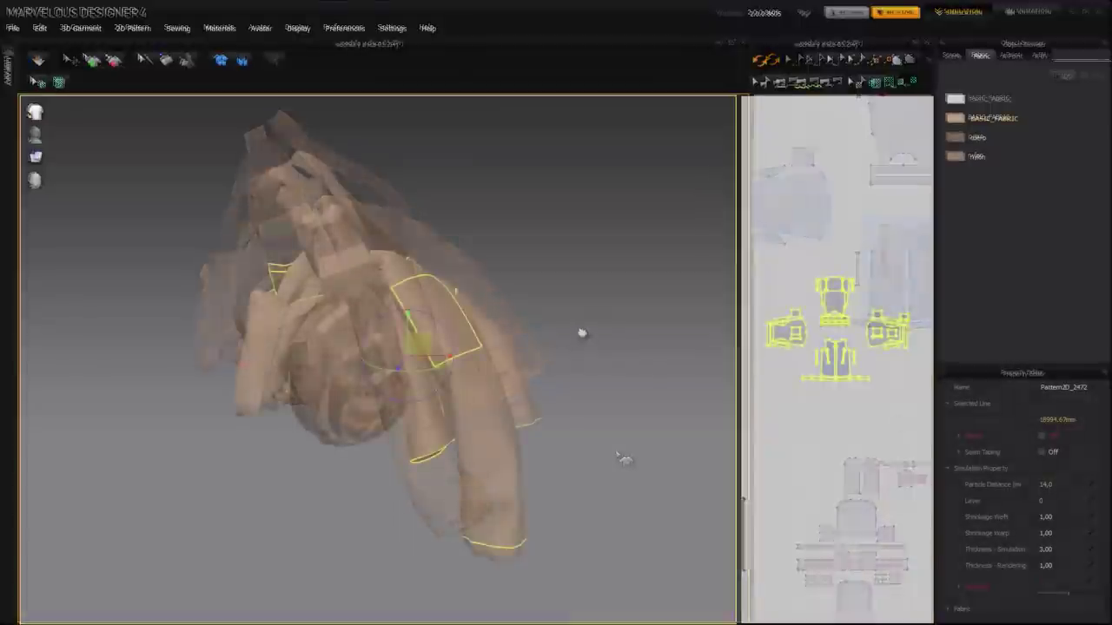
Pull the jacket sleeve on the far side of the backpack outward in the simulation
mouse_move(581, 330)
right_down()
mouse_move(663, 322)
mouse_move(566, 319)
right_up()
middle_drag(567, 321, 613, 315)
right_drag(614, 315, 620, 315)
click(622, 315)
middle_drag(621, 315, 676, 294)
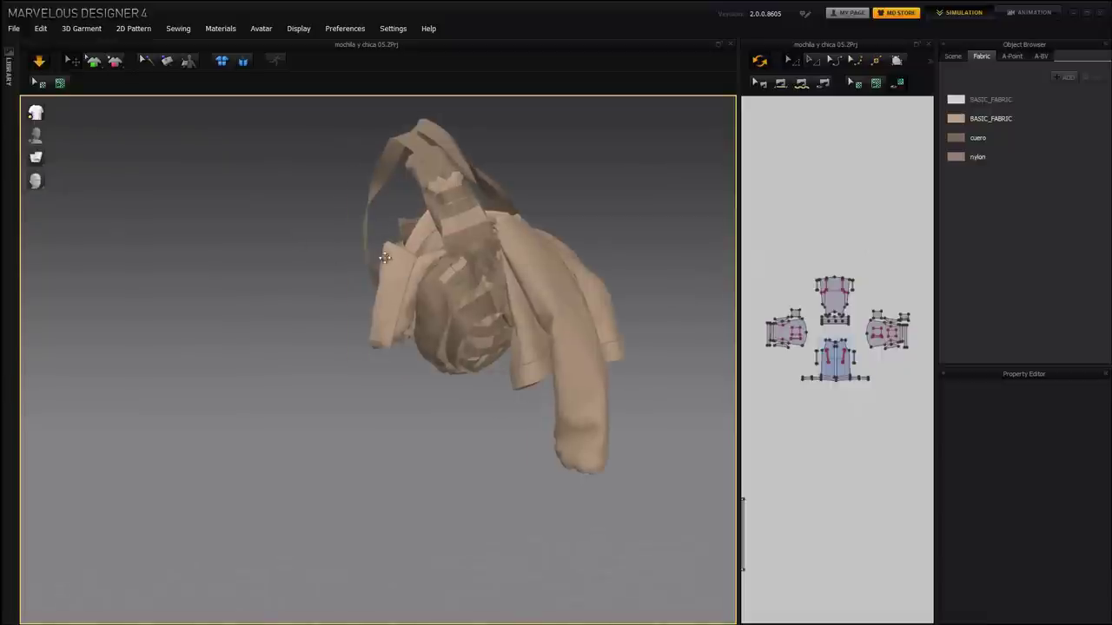
drag(385, 258, 339, 249)
drag(269, 256, 212, 264)
right_drag(614, 209, 617, 221)
key(space)
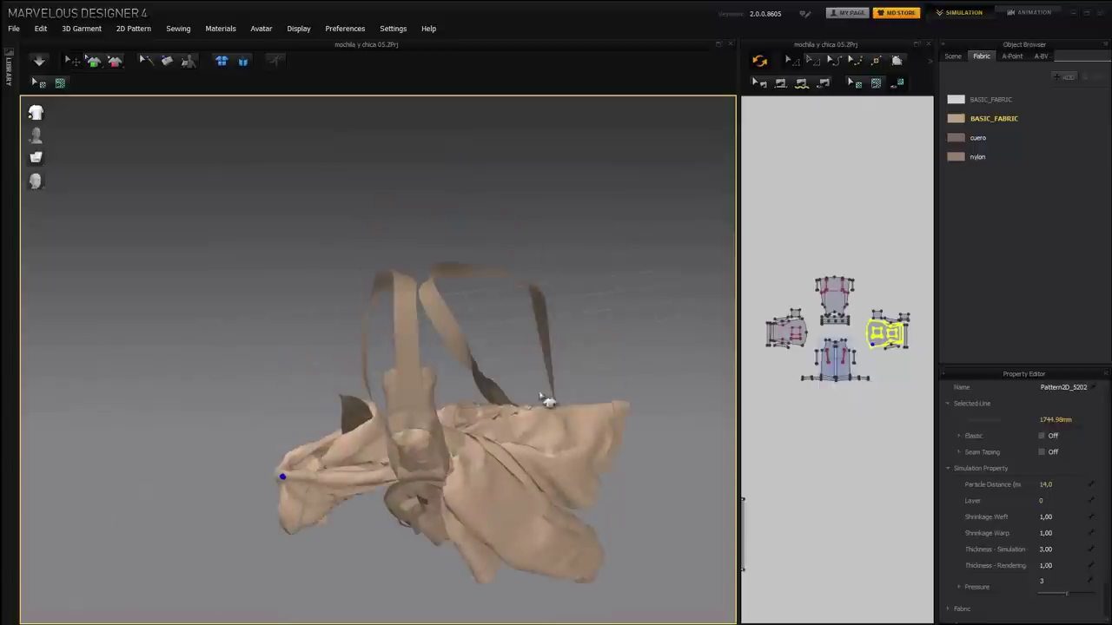
Tug the jacket's near sleeve and front panels sideways to work the jacket loose from the backpack
drag(483, 474, 514, 443)
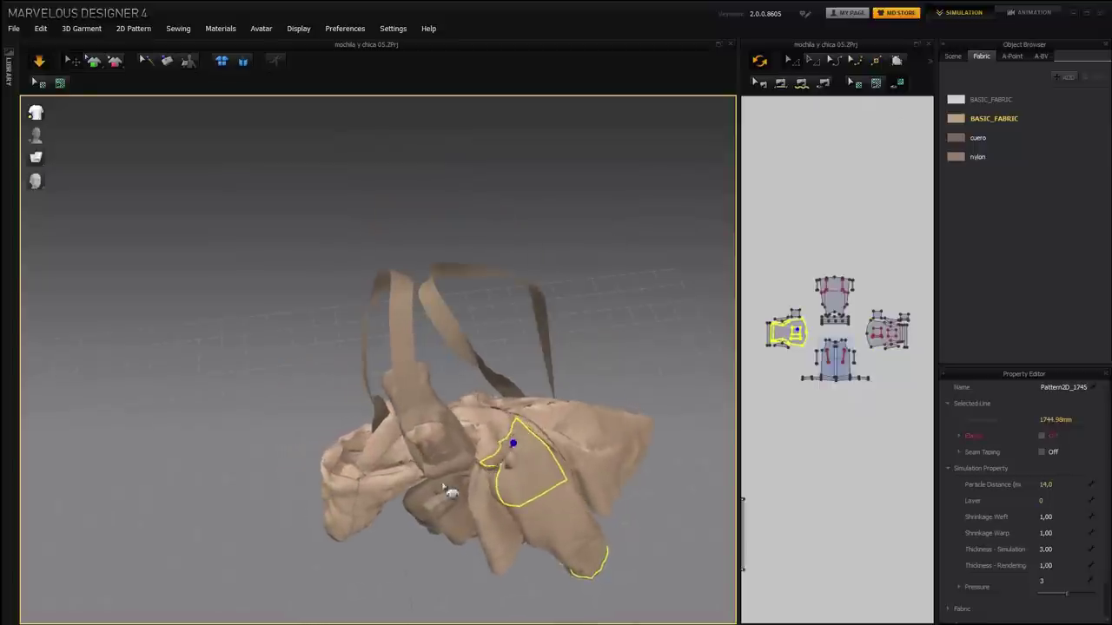
drag(449, 489, 514, 472)
drag(404, 444, 386, 438)
drag(309, 435, 136, 412)
drag(375, 480, 405, 428)
drag(328, 425, 38, 336)
right_drag(598, 374, 586, 317)
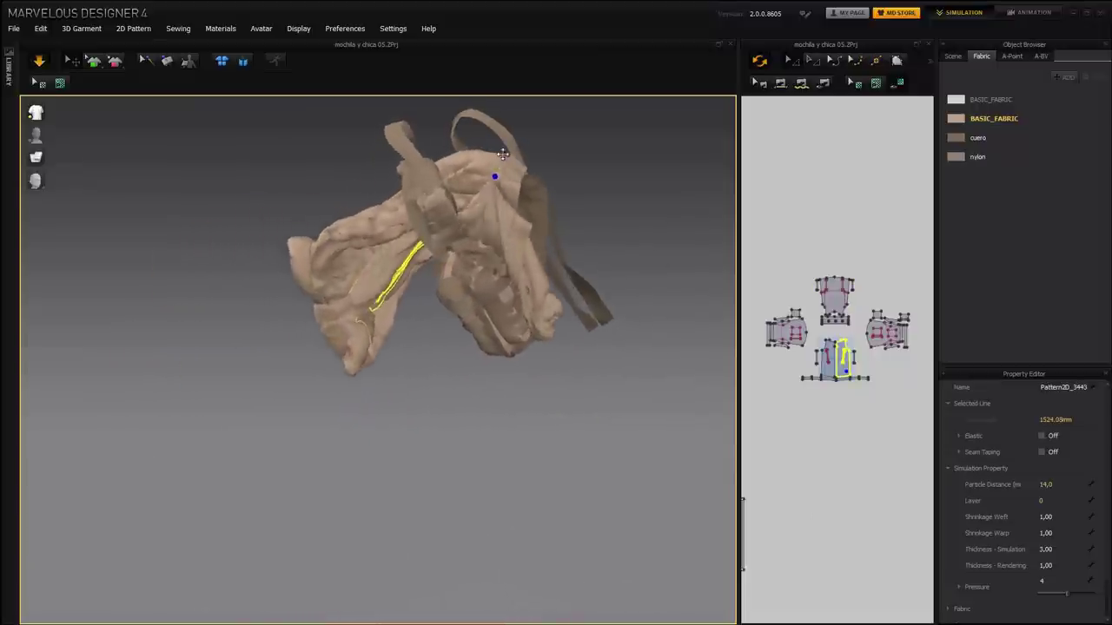
Lift the backpack's strap and pull the jacket's body and remaining sleeve out from under it in the simulation
drag(432, 198, 244, 257)
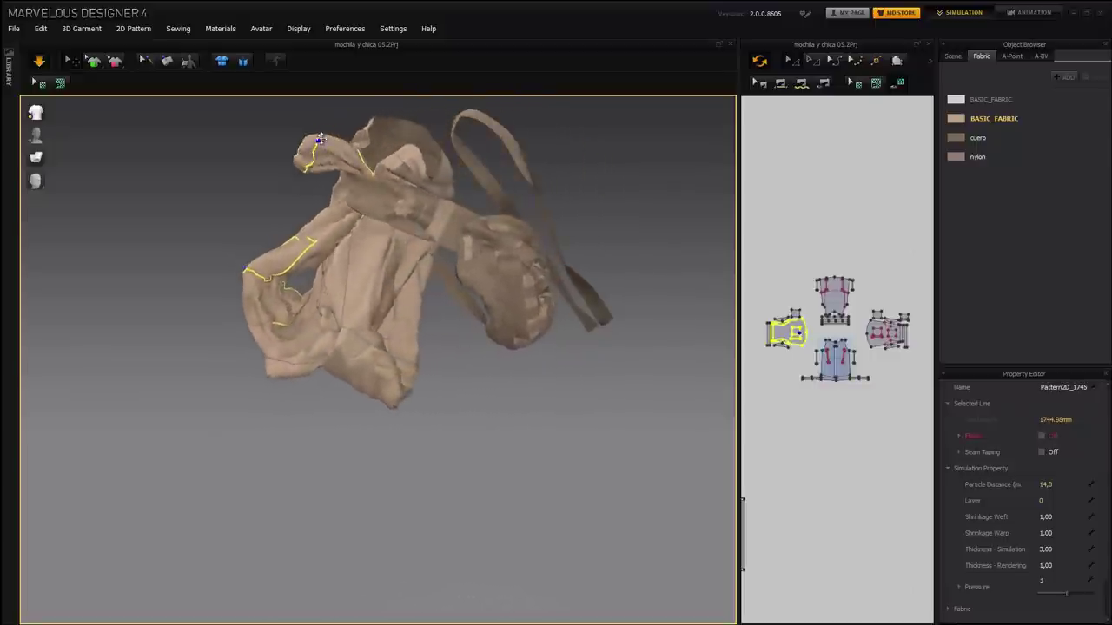
drag(400, 288, 405, 343)
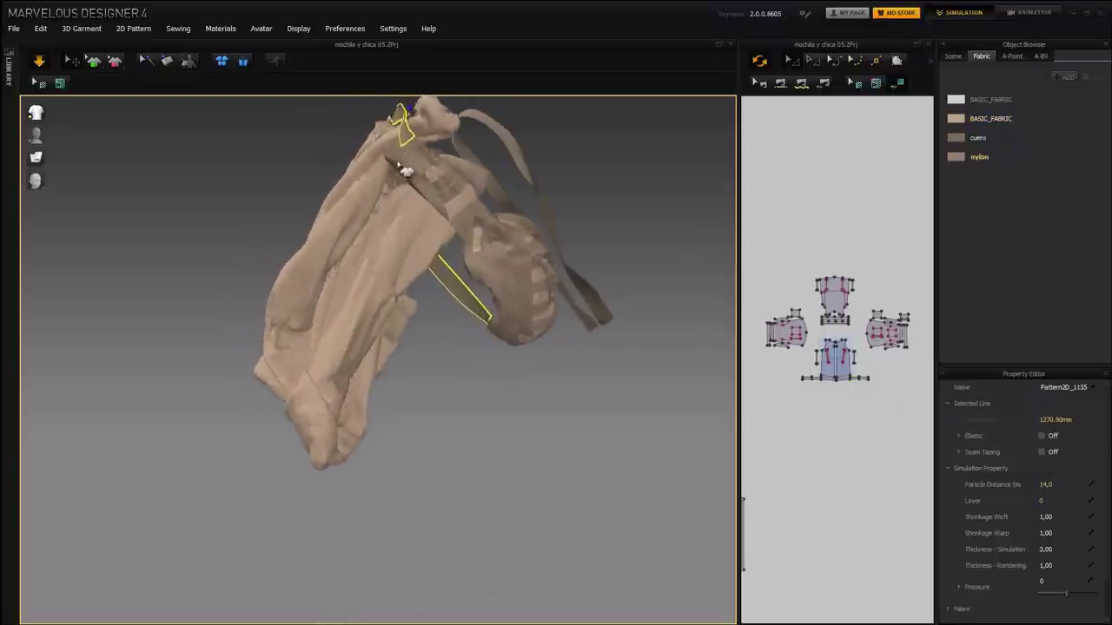
drag(425, 172, 458, 122)
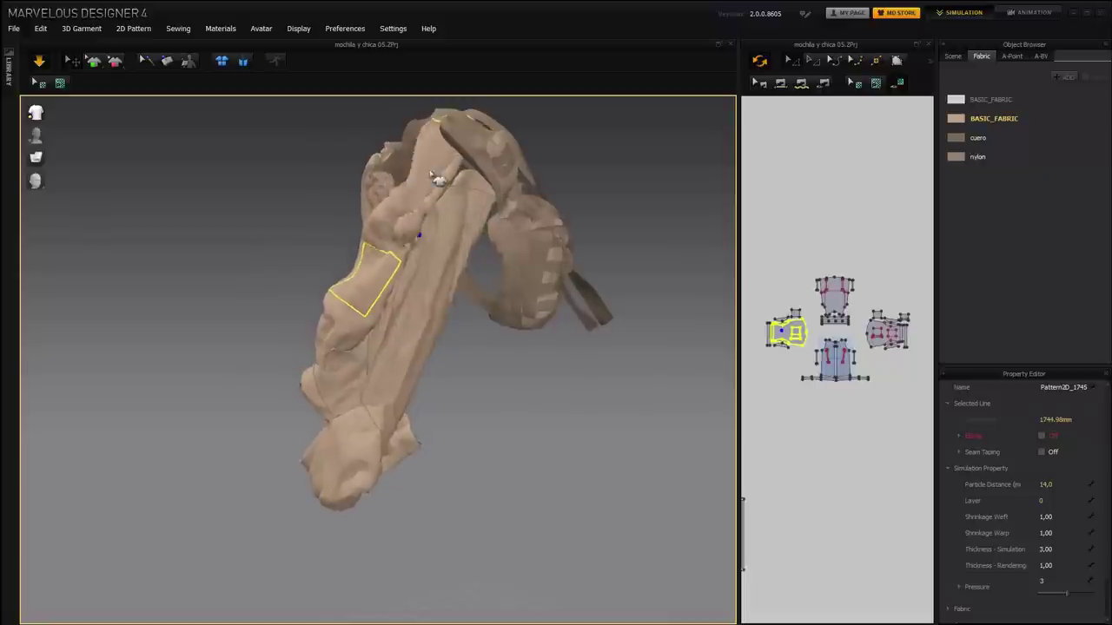
drag(436, 259, 442, 266)
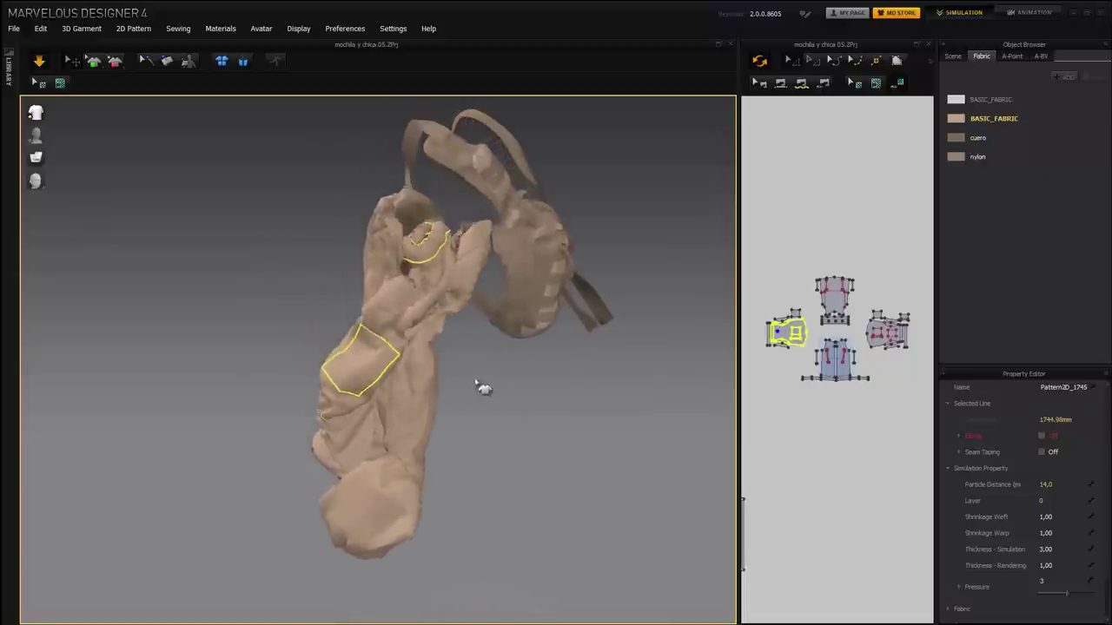
key(space)
Drag the jacket completely clear of the backpack and pull its hanging sleeve outward and up
right_drag(510, 400, 481, 396)
drag(383, 303, 126, 150)
key(space)
middle_drag(426, 437, 506, 440)
scroll(531, 390, down, 3)
right_drag(487, 436, 615, 443)
middle_drag(615, 444, 499, 418)
key(space)
drag(472, 555, 666, 241)
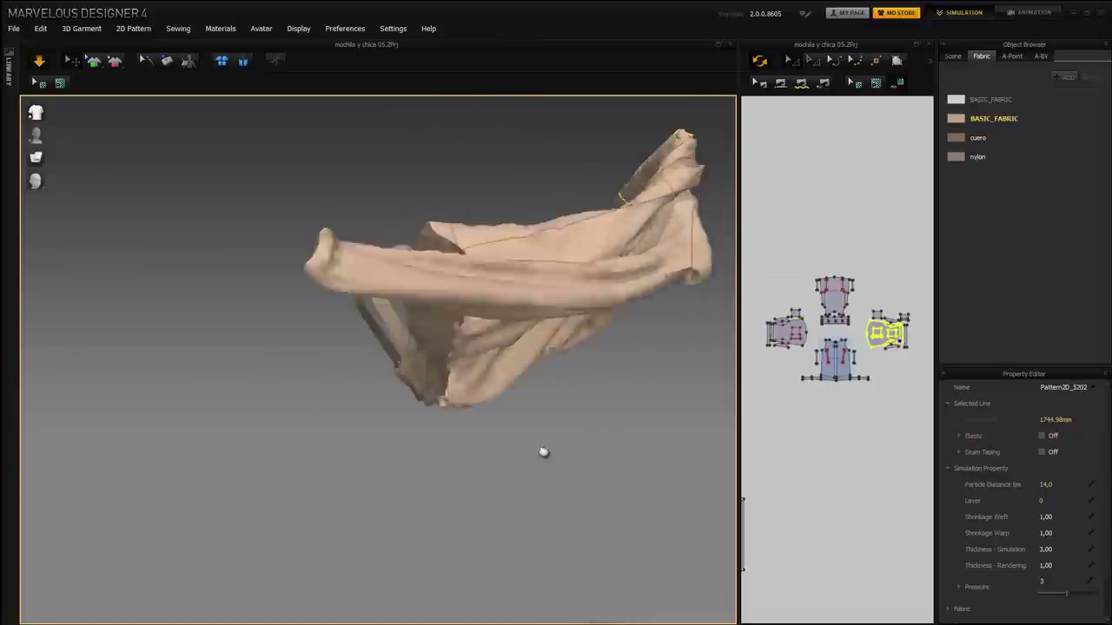
Pin a point on the jacket's raised sleeve
right_drag(544, 450, 449, 219)
click(99, 61)
middle_drag(547, 165, 474, 322)
scroll(474, 323, up, 5)
click(535, 280)
middle_drag(547, 398, 382, 171)
scroll(439, 386, down, 5)
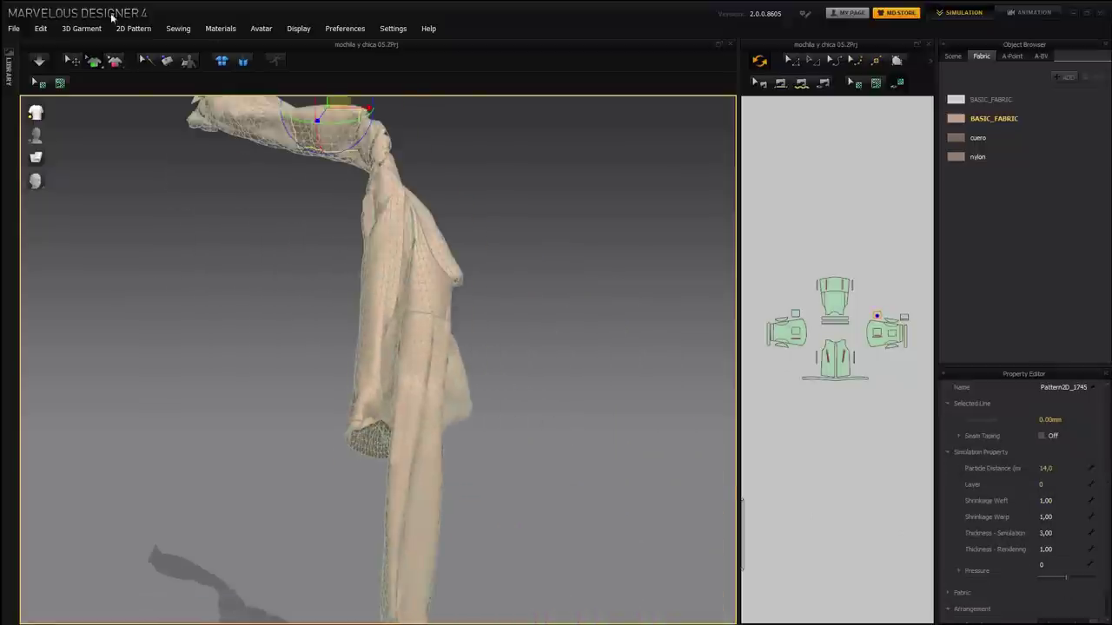
Run the simulation and pull the jacket's opposite sleeve outward to stretch the garment
click(72, 61)
scroll(423, 295, down, 3)
key(space)
drag(307, 125, 216, 217)
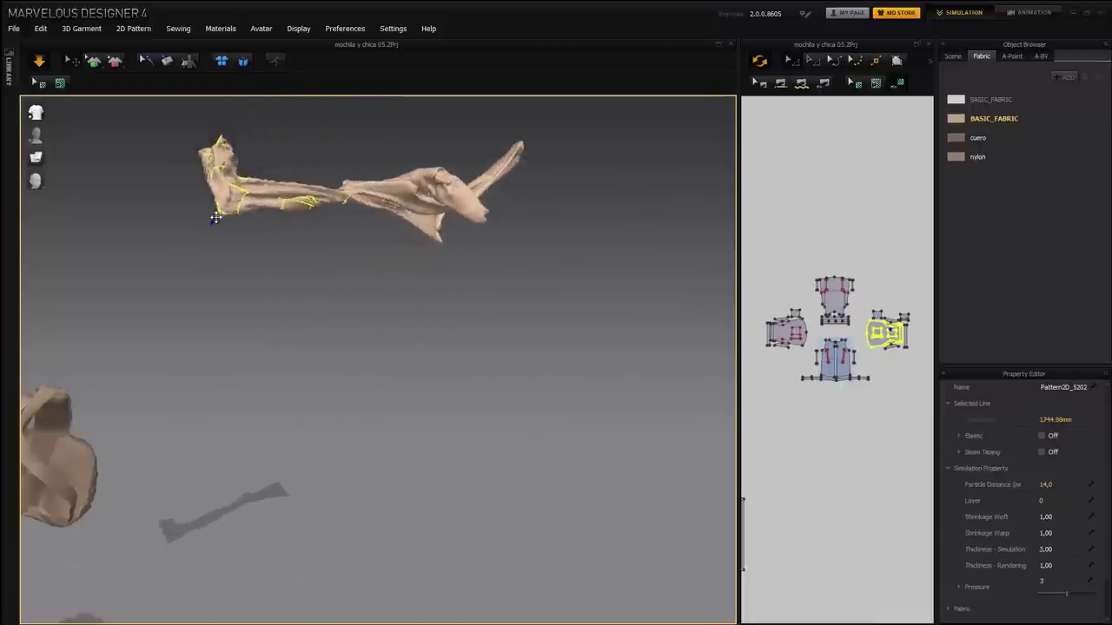
key(space)
right_drag(514, 216, 559, 325)
scroll(549, 324, down, 3)
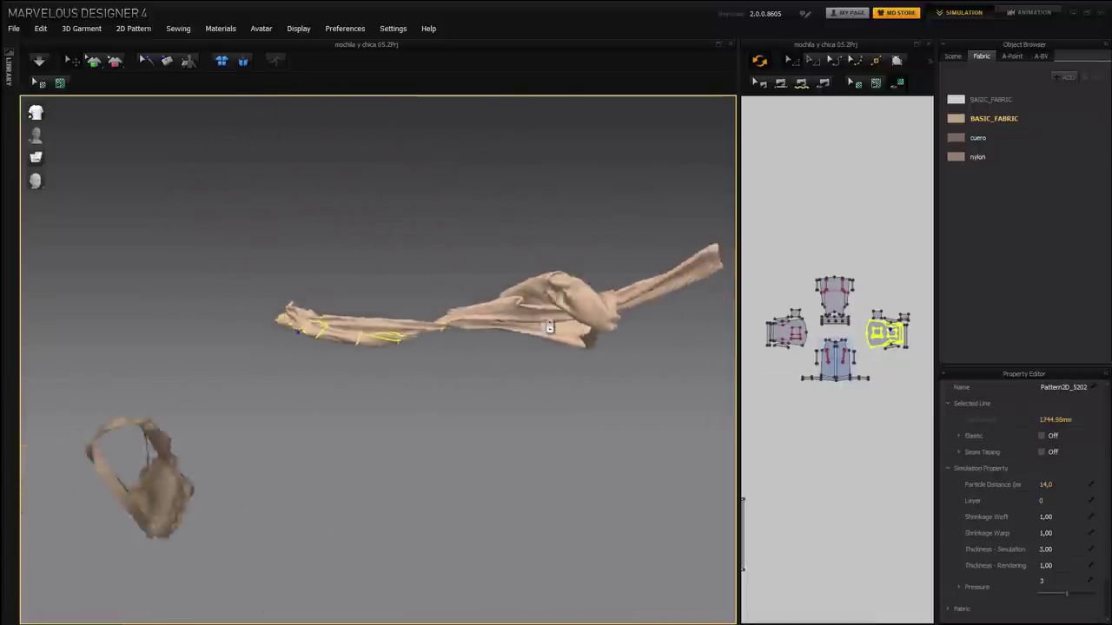
Pull the jacket's front panel downward in the simulation
key(space)
drag(523, 308, 511, 395)
key(space)
Delete the pin on the jacket's stretched sleeve
right_drag(534, 330, 362, 397)
scroll(496, 336, up, 4)
scroll(382, 269, down, 2)
scroll(333, 388, up, 2)
middle_drag(296, 414, 441, 347)
scroll(441, 347, up, 2)
middle_drag(276, 504, 269, 347)
scroll(269, 347, up, 3)
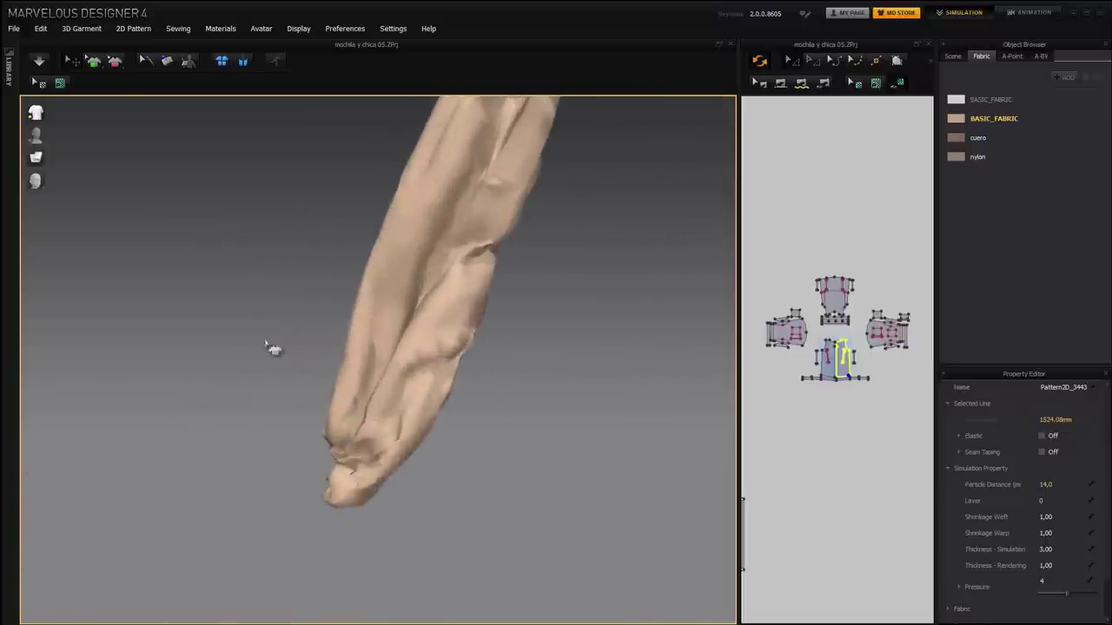
click(94, 62)
drag(326, 355, 350, 367)
right_click(352, 367)
click(364, 375)
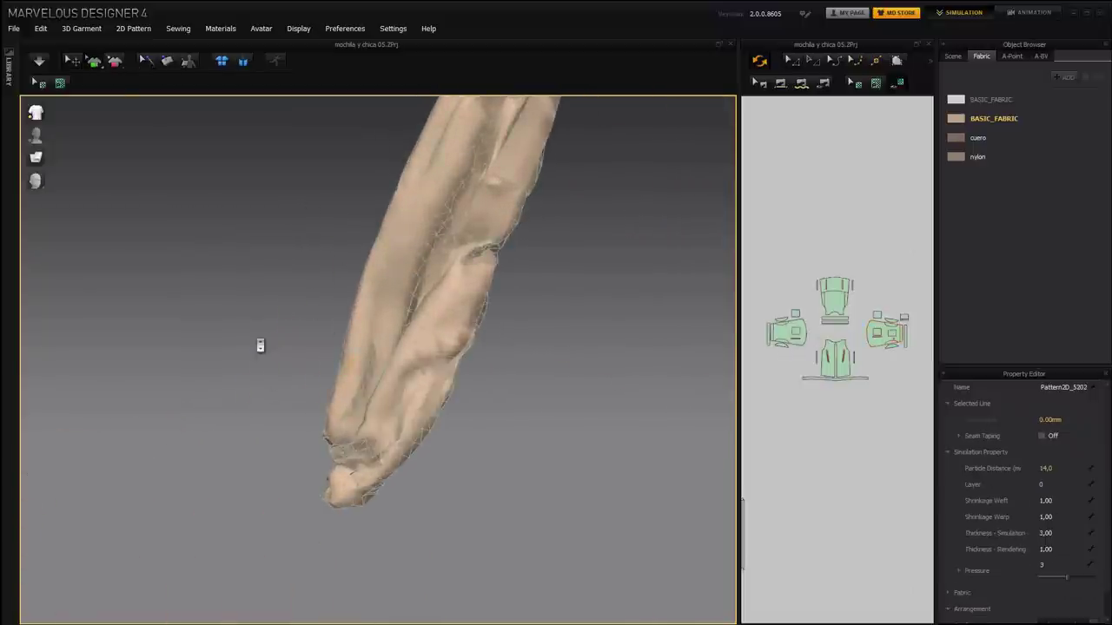
Run the simulation and pull the jacket's other sleeve across to the opposite side
scroll(270, 334, down, 3)
middle_drag(310, 237, 210, 362)
scroll(211, 362, down, 2)
scroll(253, 178, up, 2)
middle_drag(254, 178, 245, 211)
scroll(245, 211, down, 1)
click(39, 61)
click(255, 388)
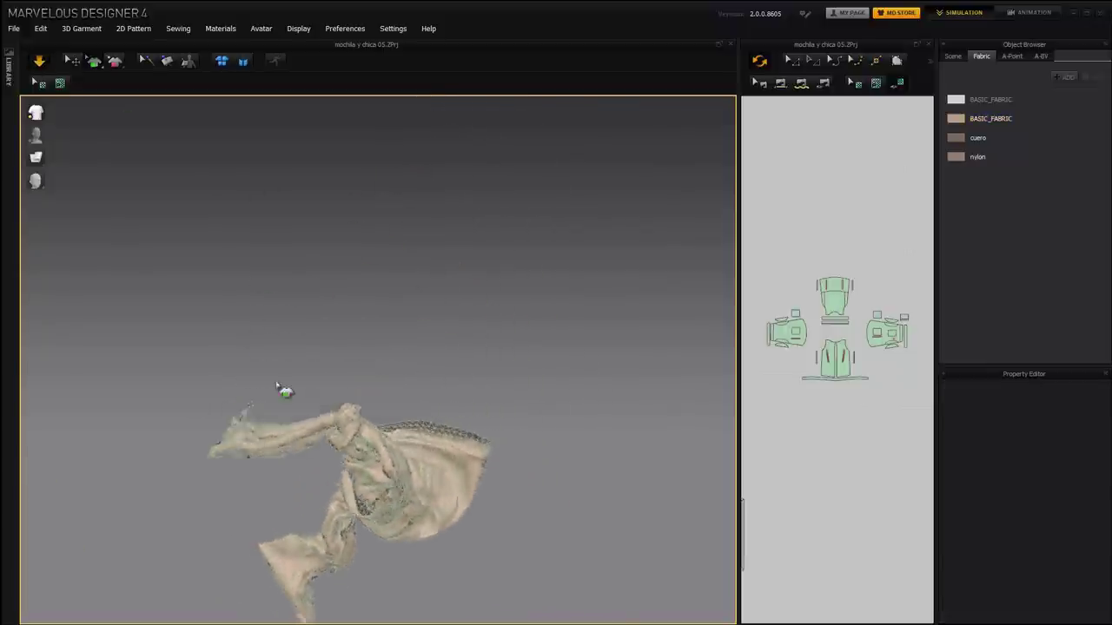
drag(255, 413, 743, 409)
middle_drag(649, 399, 429, 253)
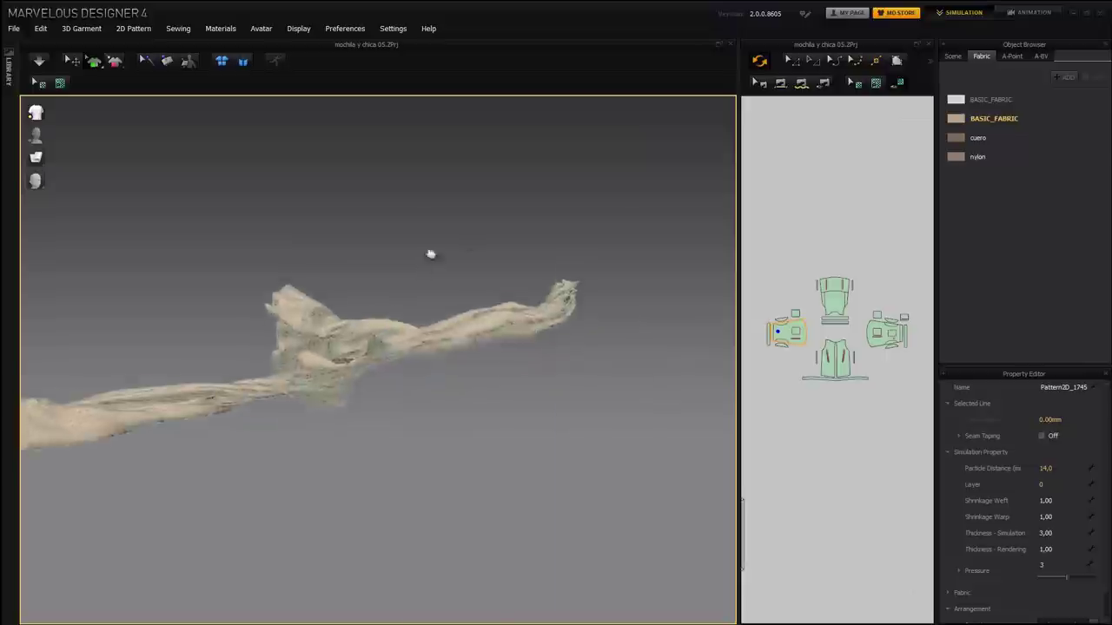
Untwist the jacket by pulling its front panel, hem and sleeve elbow apart in the simulation
key(space)
right_drag(353, 190, 483, 397)
key(space)
drag(374, 321, 370, 268)
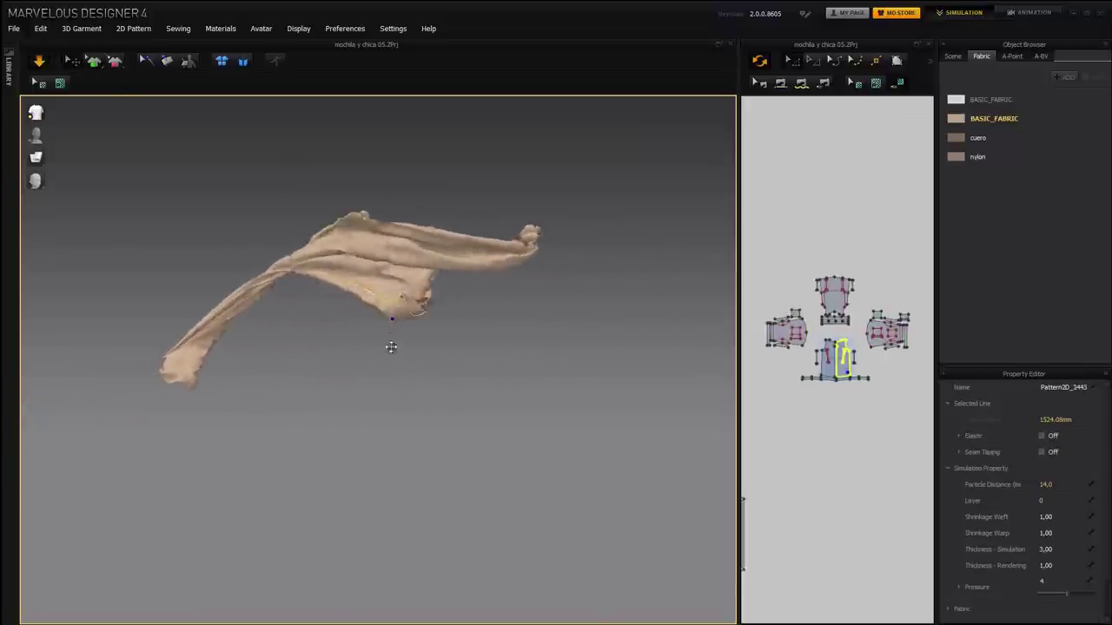
drag(391, 347, 359, 426)
key(space)
drag(403, 248, 428, 224)
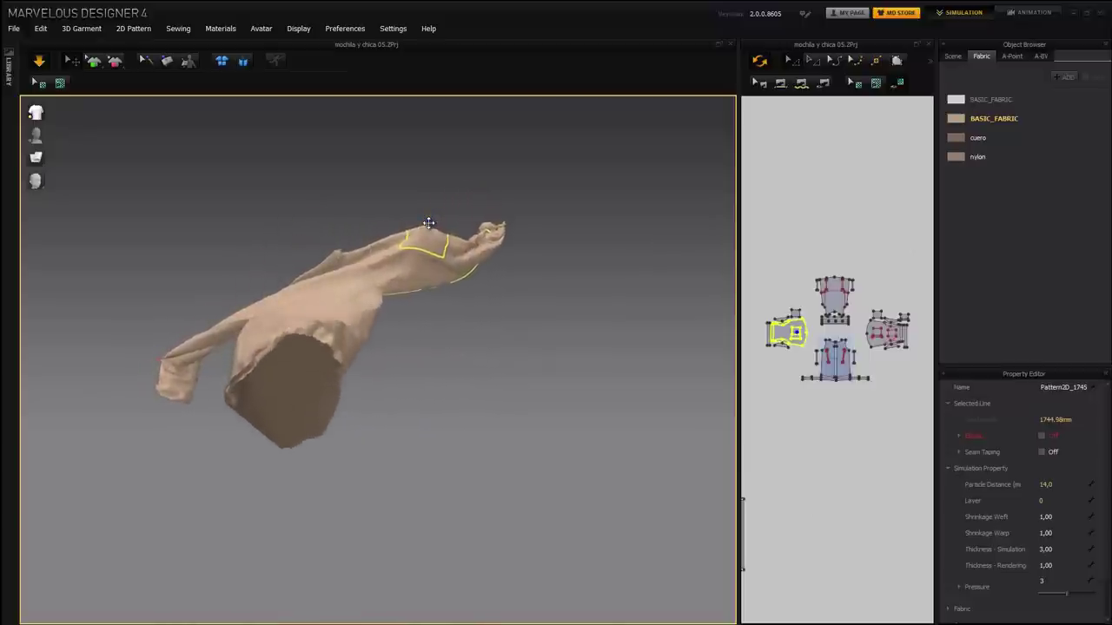
middle_drag(483, 235, 539, 318)
key(space)
Pin one cuff, the opposite sleeve's elbow and the collar of the jacket, and move each pinned point upward
scroll(496, 393, up, 3)
scroll(496, 394, up, 2)
middle_drag(289, 371, 296, 328)
click(94, 61)
click(31, 498)
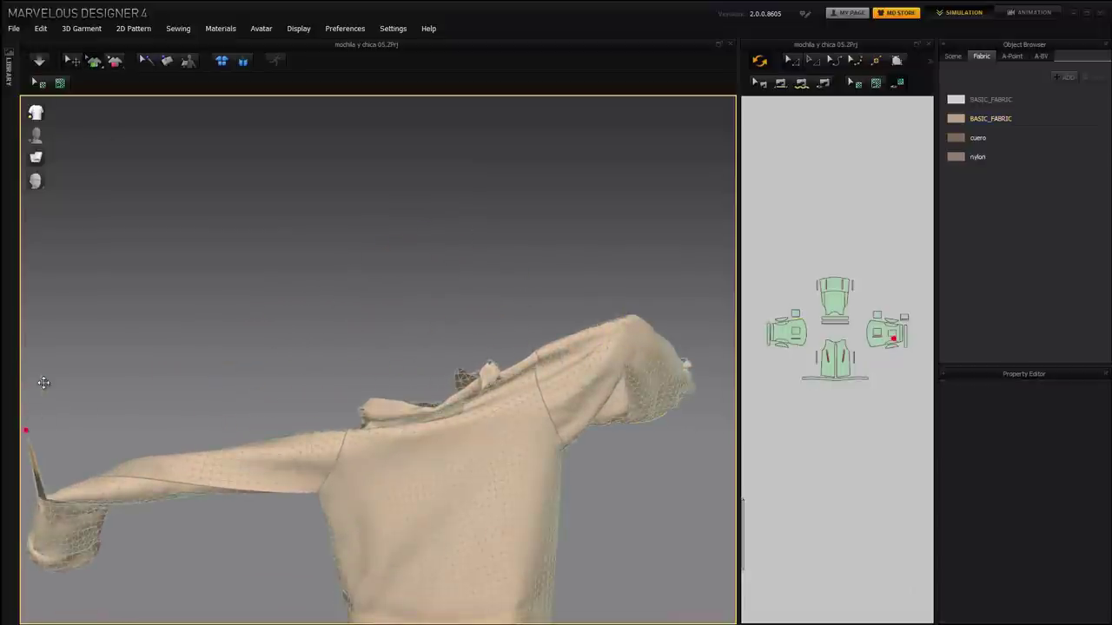
click(634, 318)
scroll(392, 414, down, 2)
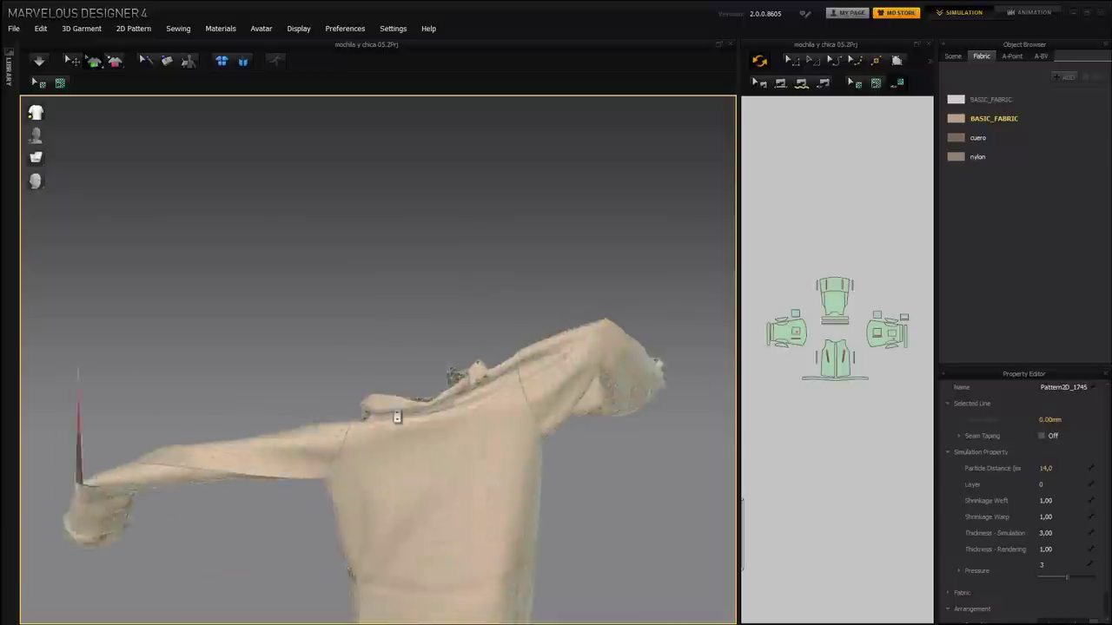
scroll(440, 416, up, 3)
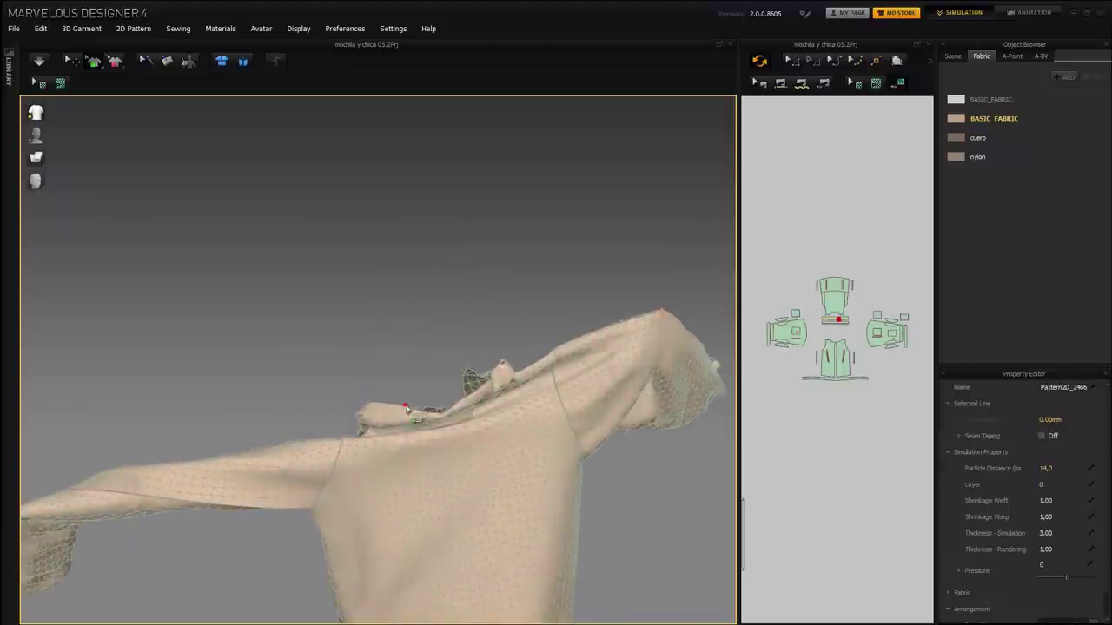
drag(405, 406, 405, 327)
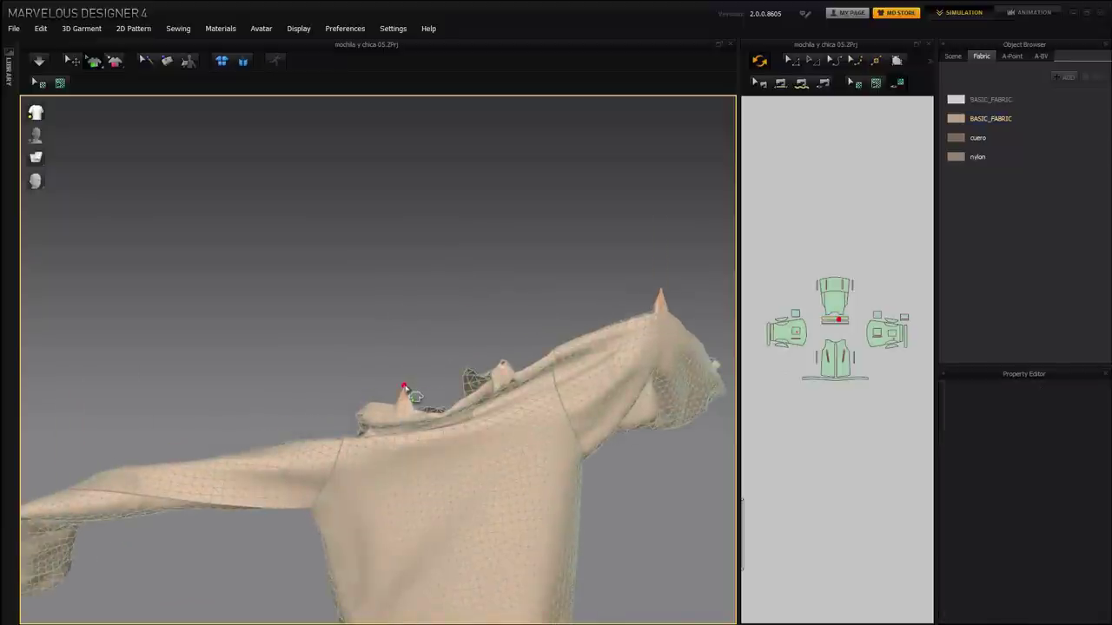
Run the simulation with the pinned points and pull the jacket's hem downward
scroll(153, 132, down, 2)
click(72, 61)
scroll(263, 174, down, 2)
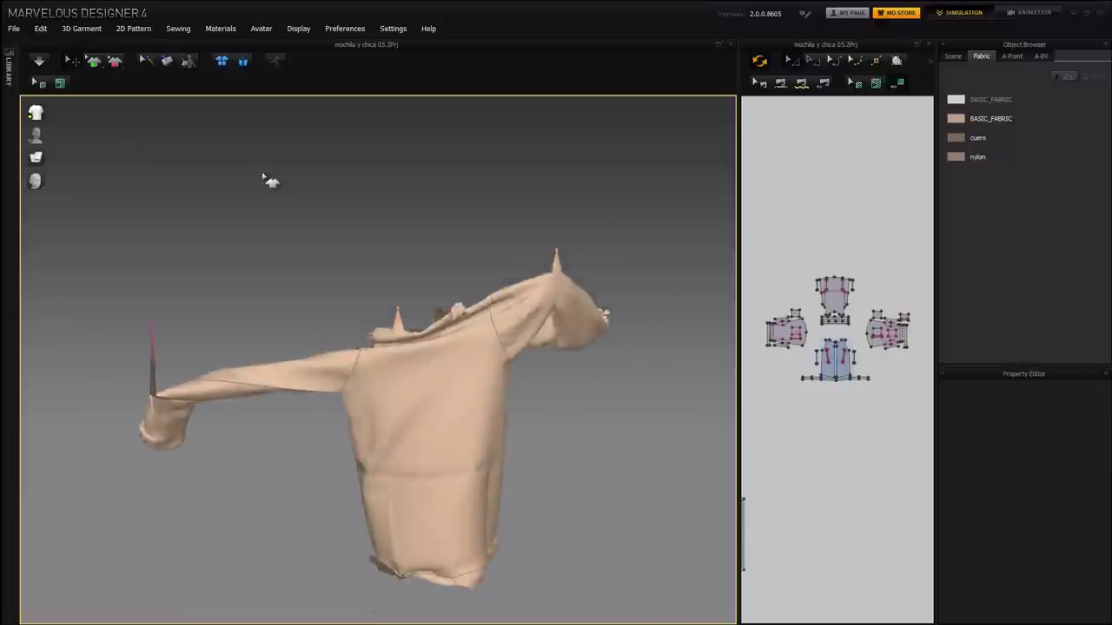
middle_drag(290, 244, 301, 191)
key(space)
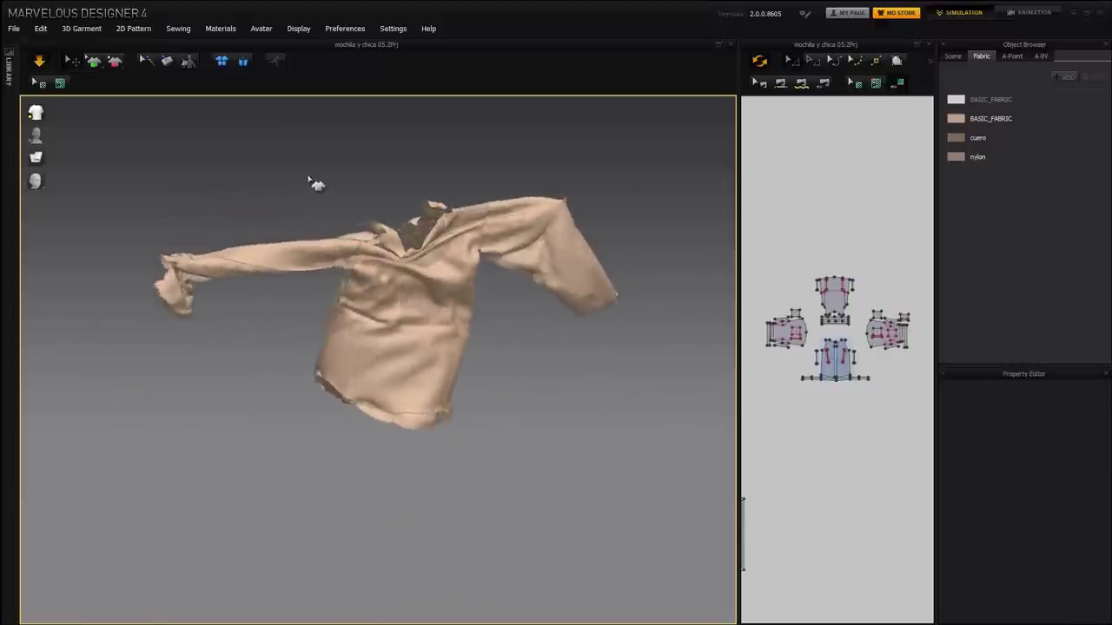
drag(374, 382, 556, 556)
drag(460, 547, 405, 579)
key(space)
View the jacket from behind and pull the bent sleeve's cuff outward in the simulation
scroll(608, 435, down, 4)
right_drag(625, 379, 538, 430)
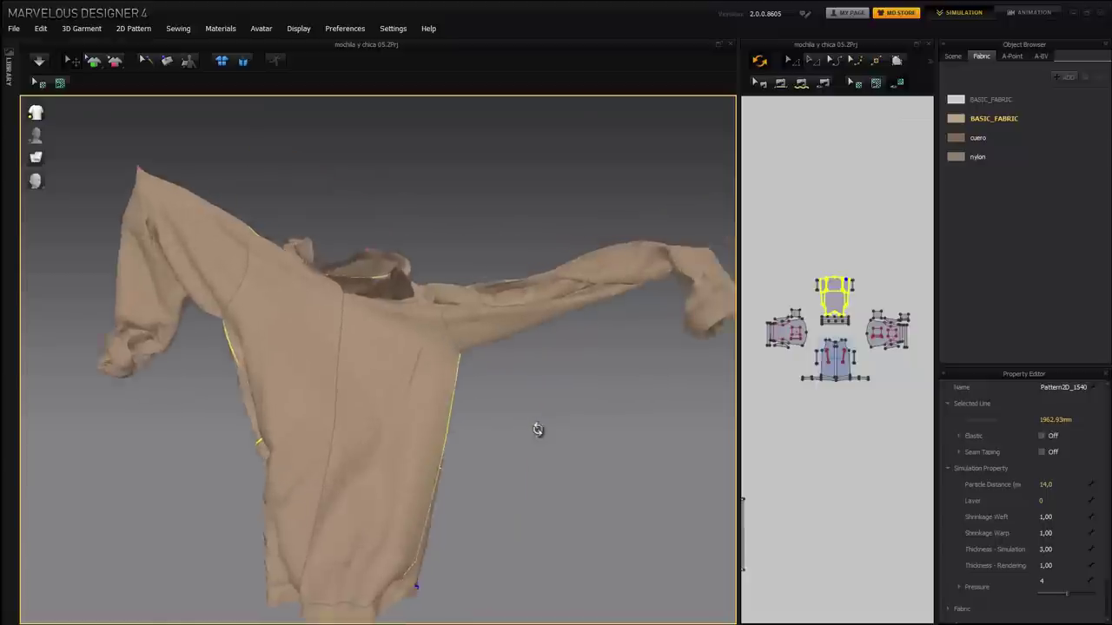
middle_drag(538, 429, 569, 420)
scroll(569, 420, down, 3)
key(space)
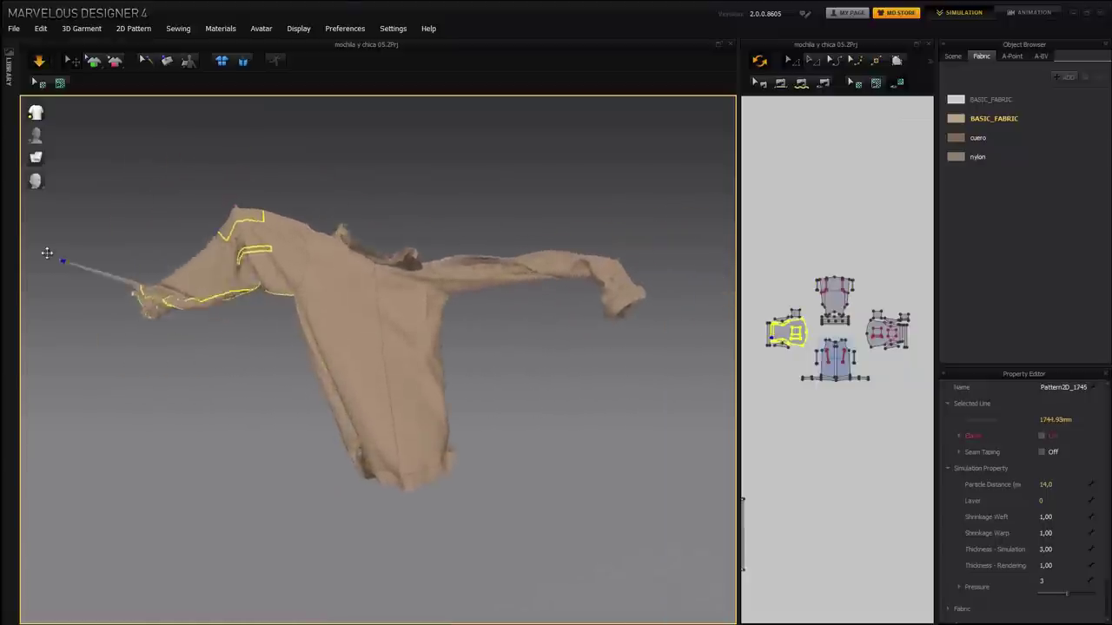
Delete the pin at the elbow of the stretched sleeve
scroll(119, 186, up, 4)
middle_drag(119, 186, 373, 231)
click(93, 60)
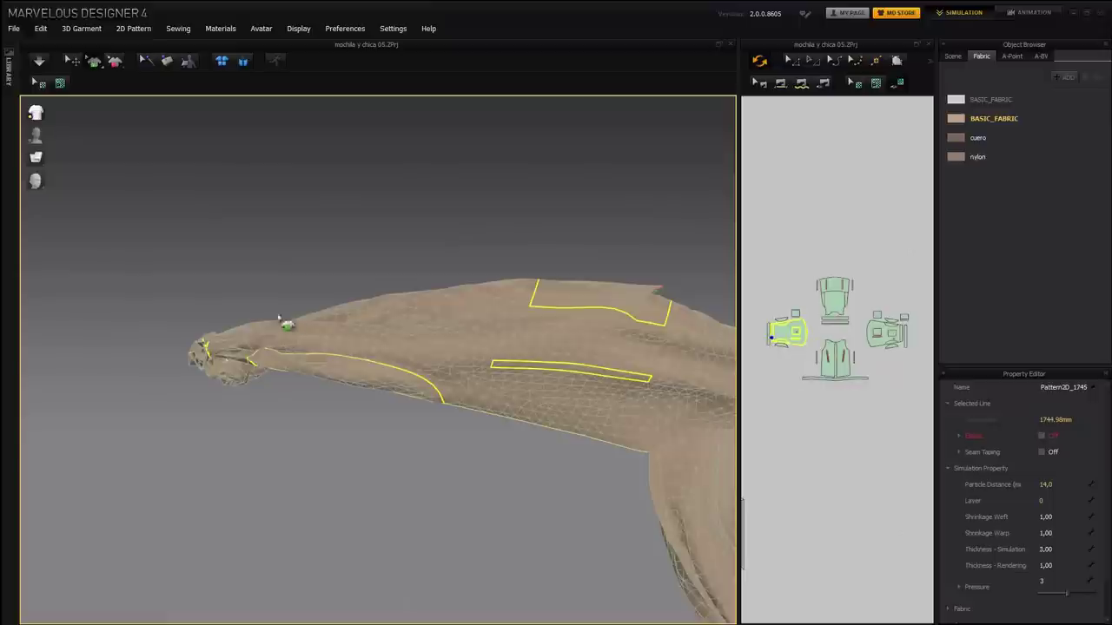
right_click(663, 290)
click(709, 296)
Select all of the jacket's patterns and pull the opposite sleeve's cuff upward in the running simulation
scroll(416, 222, down, 3)
middle_drag(417, 223, 209, 157)
scroll(446, 241, up, 2)
scroll(446, 241, down, 3)
click(44, 64)
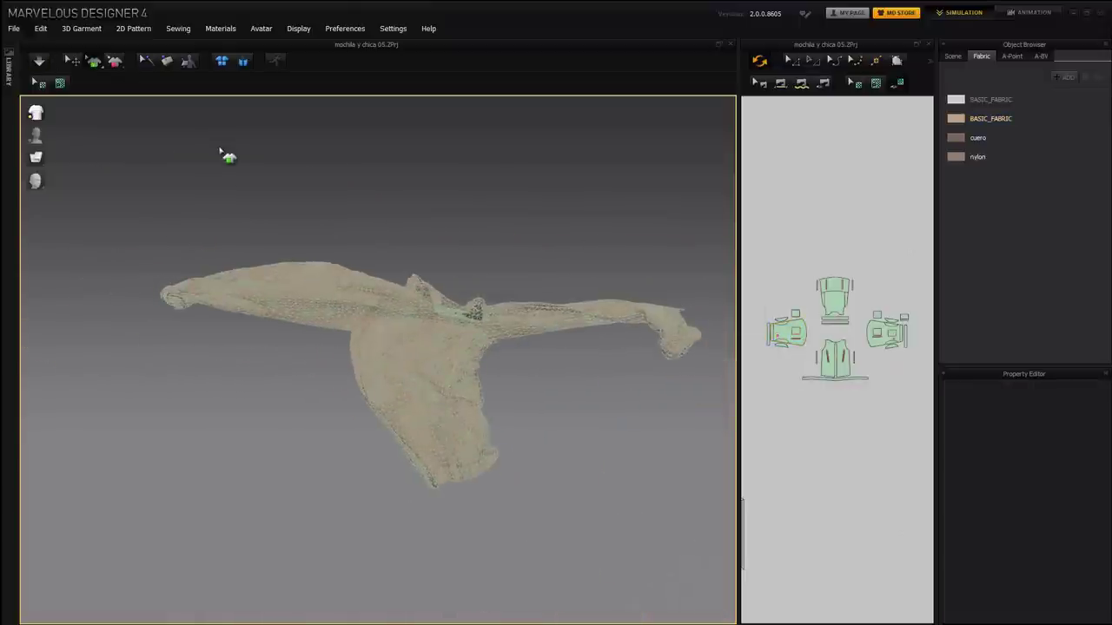
click(72, 62)
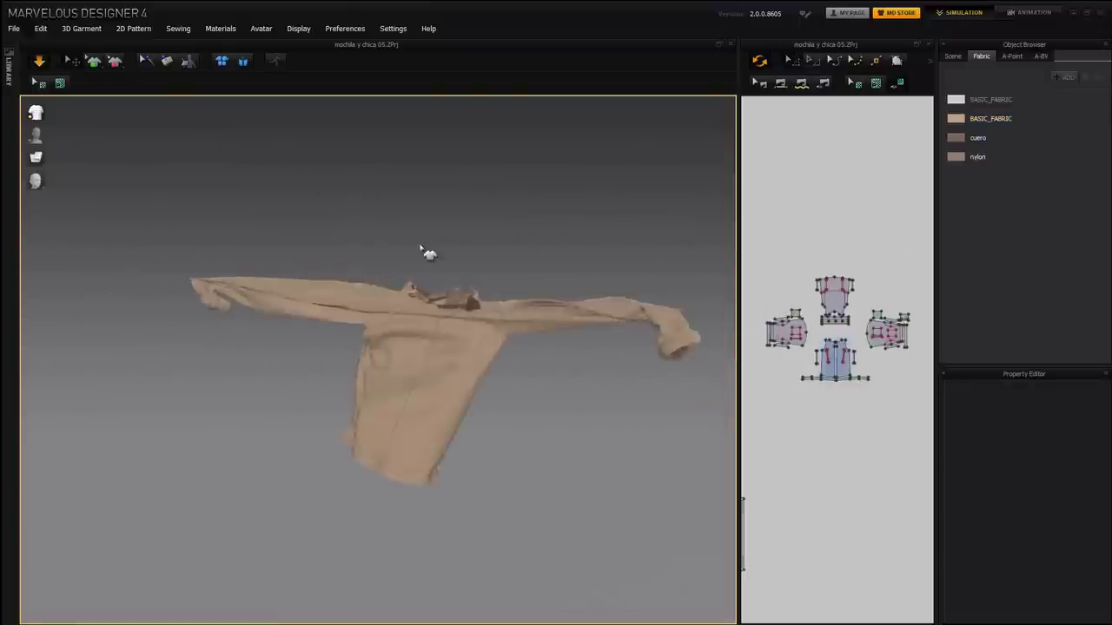
drag(928, 409, 754, 250)
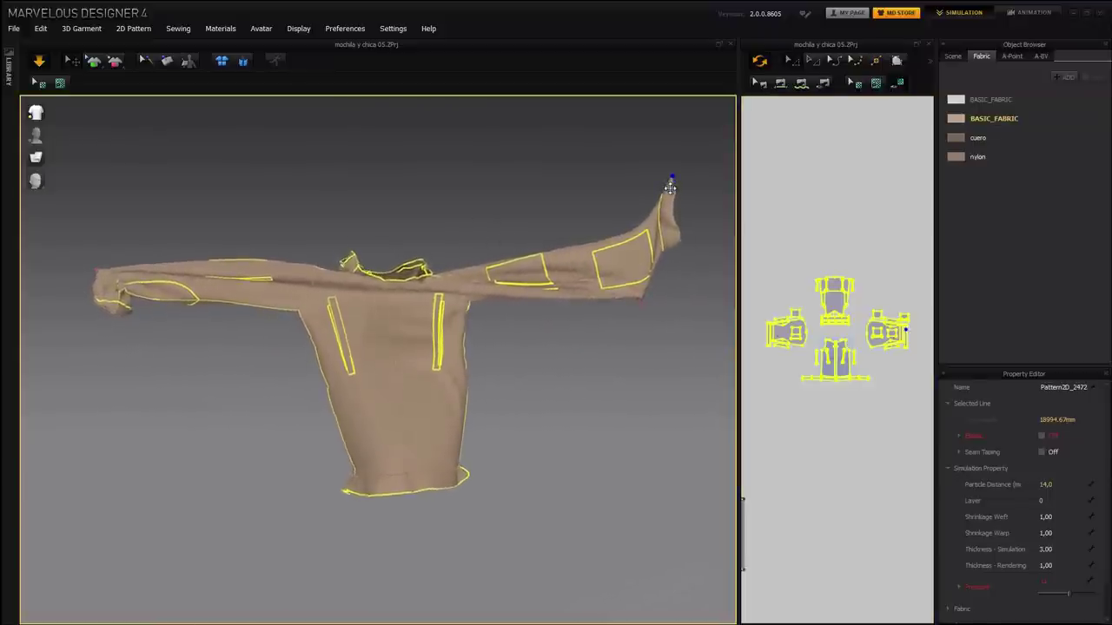
Stop the simulation and add a pin on top of each of the jacket's shoulders
key(space)
scroll(481, 238, up, 5)
middle_drag(481, 238, 492, 303)
click(95, 62)
click(180, 401)
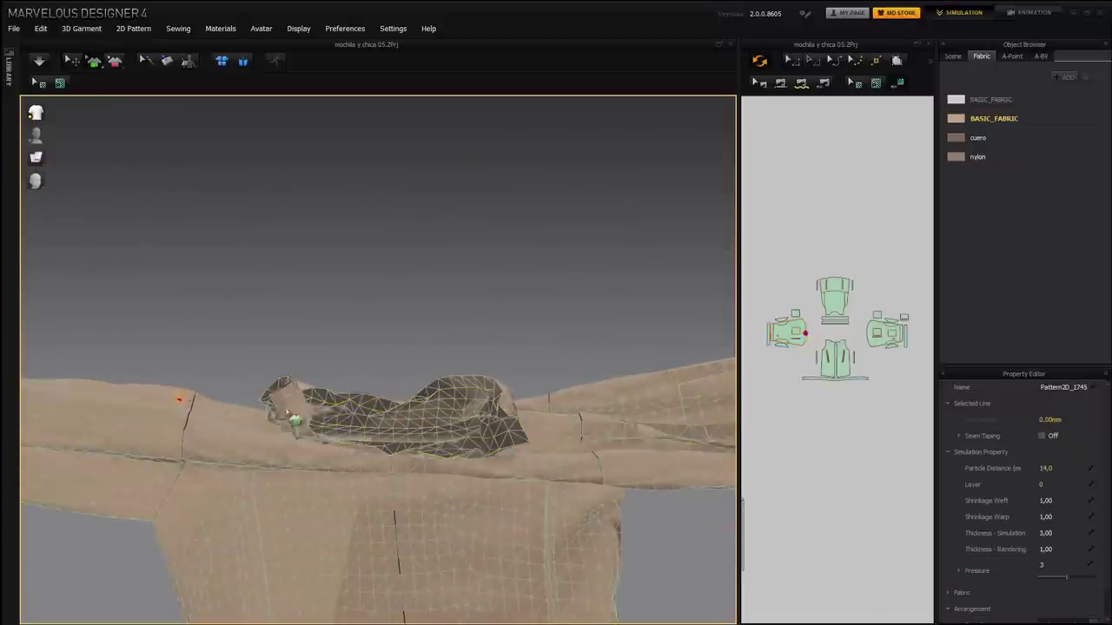
click(596, 406)
Add a pin on each side of the jacket's collar
middle_drag(525, 333, 524, 251)
scroll(321, 387, down, 3)
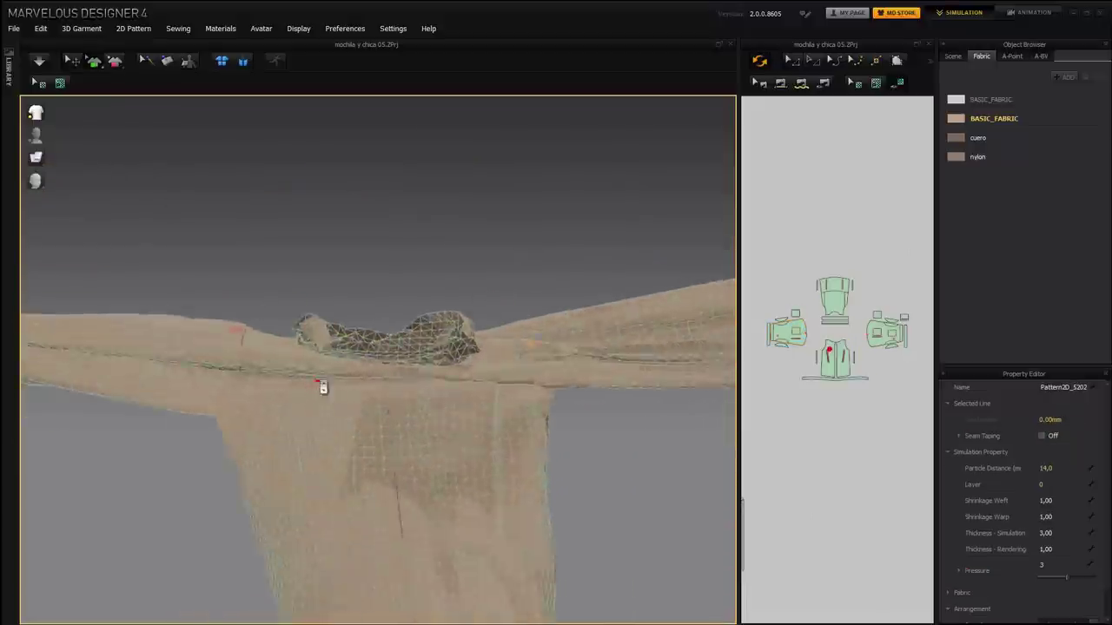
scroll(306, 387, up, 5)
scroll(304, 386, up, 2)
click(373, 326)
middle_drag(681, 345, 371, 337)
click(488, 326)
scroll(508, 319, down, 5)
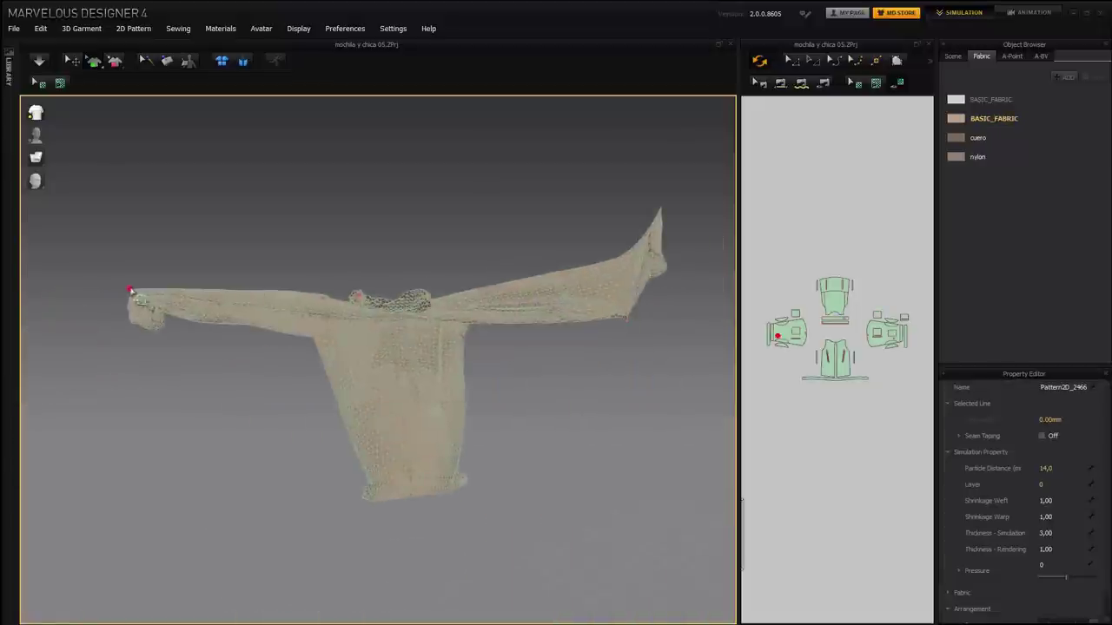
Delete the pin holding up the raised sleeve's cuff
right_click(662, 209)
click(671, 216)
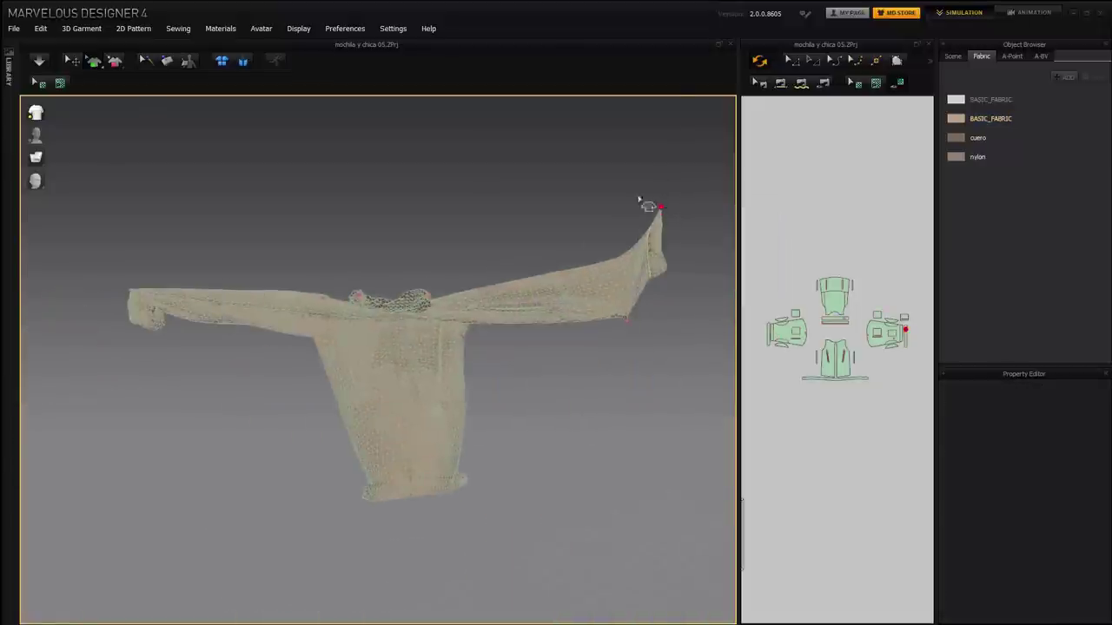
scroll(639, 199, up, 4)
Run the simulation with the shoulder and collar pins and view the hanging jacket from the front
click(96, 67)
middle_drag(475, 188, 466, 198)
scroll(466, 198, up, 2)
scroll(466, 198, down, 3)
right_drag(466, 198, 177, 346)
scroll(484, 235, down, 4)
scroll(451, 339, up, 4)
key(space)
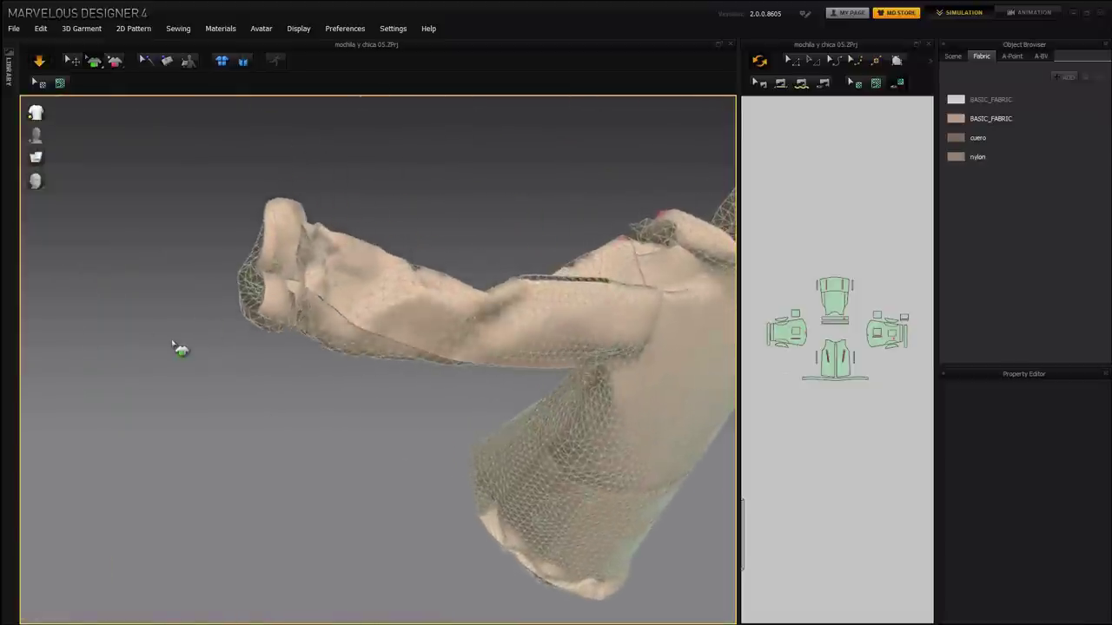
right_drag(335, 246, 521, 173)
scroll(287, 308, up, 2)
scroll(287, 308, down, 2)
scroll(286, 308, down, 4)
key(space)
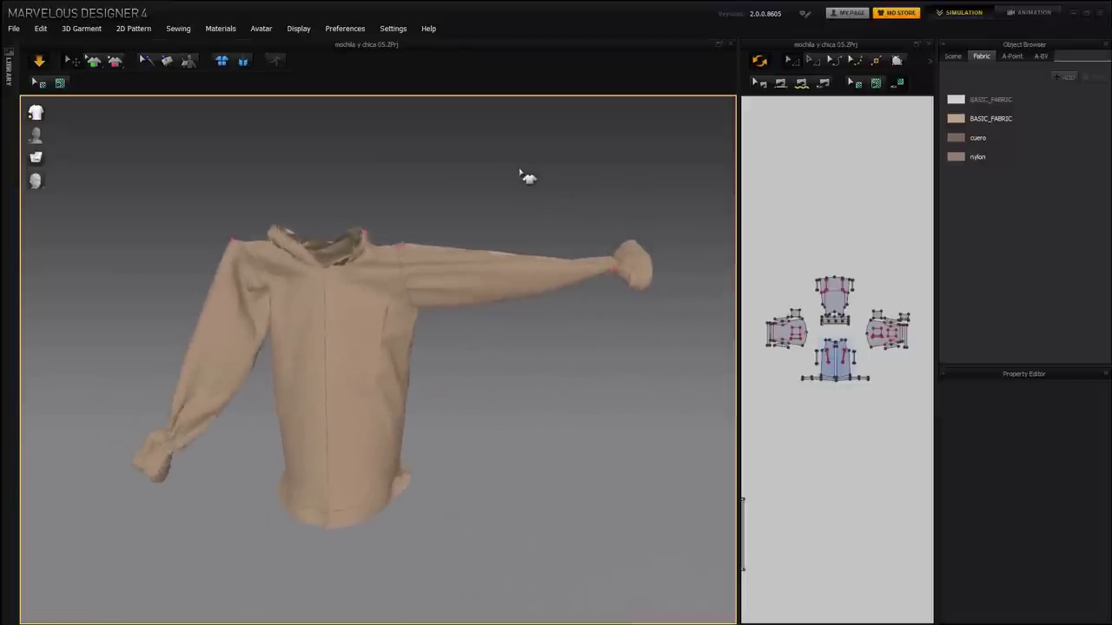
Remove the pin at the cuff of the sleeve that is still held up
scroll(618, 255, up, 4)
scroll(588, 295, up, 3)
middle_drag(588, 295, 427, 218)
key(w)
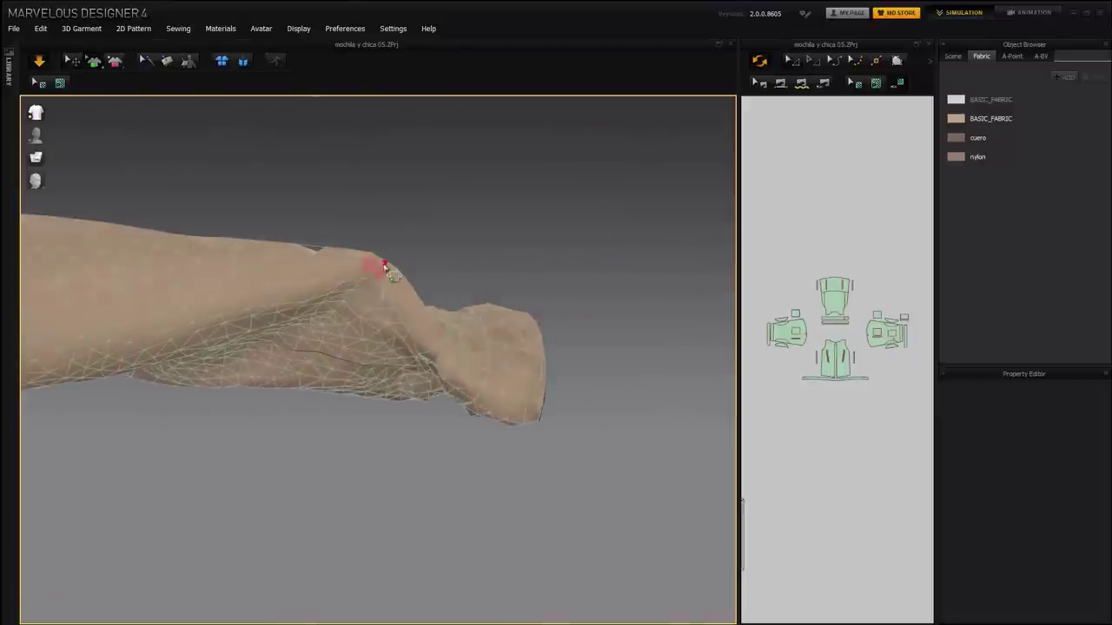
right_drag(402, 276, 455, 224)
scroll(454, 223, down, 5)
middle_drag(454, 223, 713, 126)
Pull both sleeves and the front hem outward in the running simulation to straighten the hanging jacket
click(72, 61)
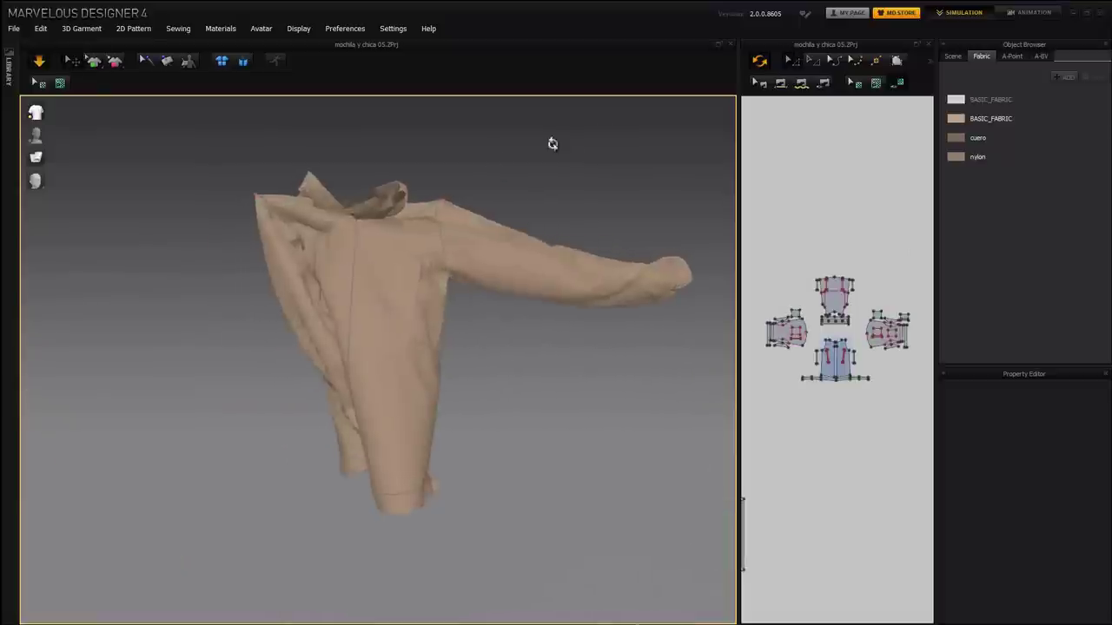
right_drag(551, 144, 556, 170)
drag(356, 448, 333, 448)
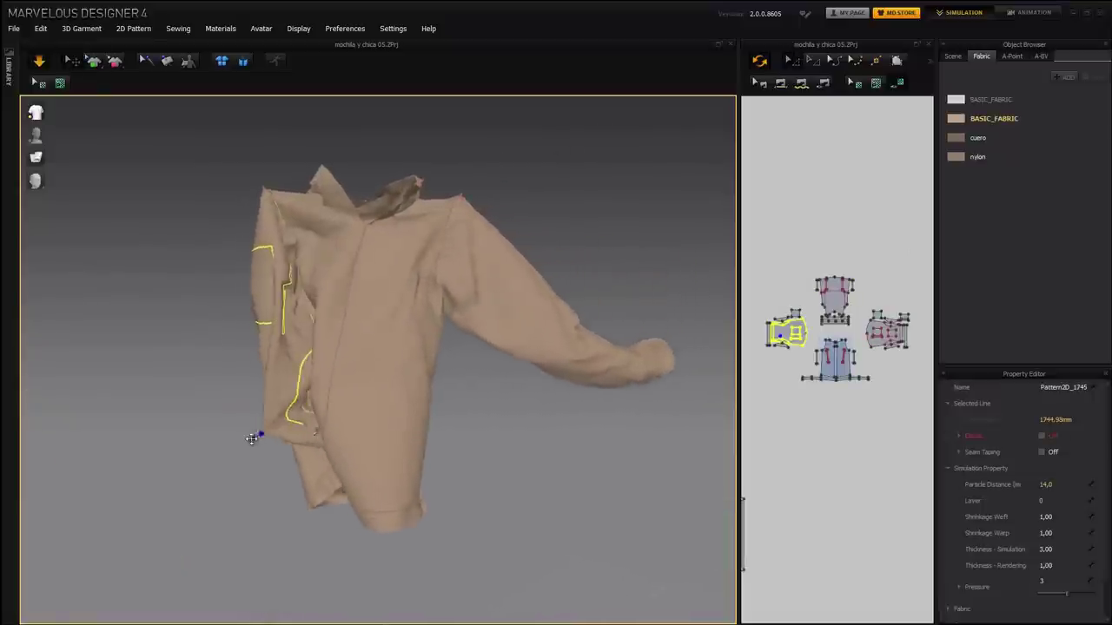
drag(384, 507, 452, 526)
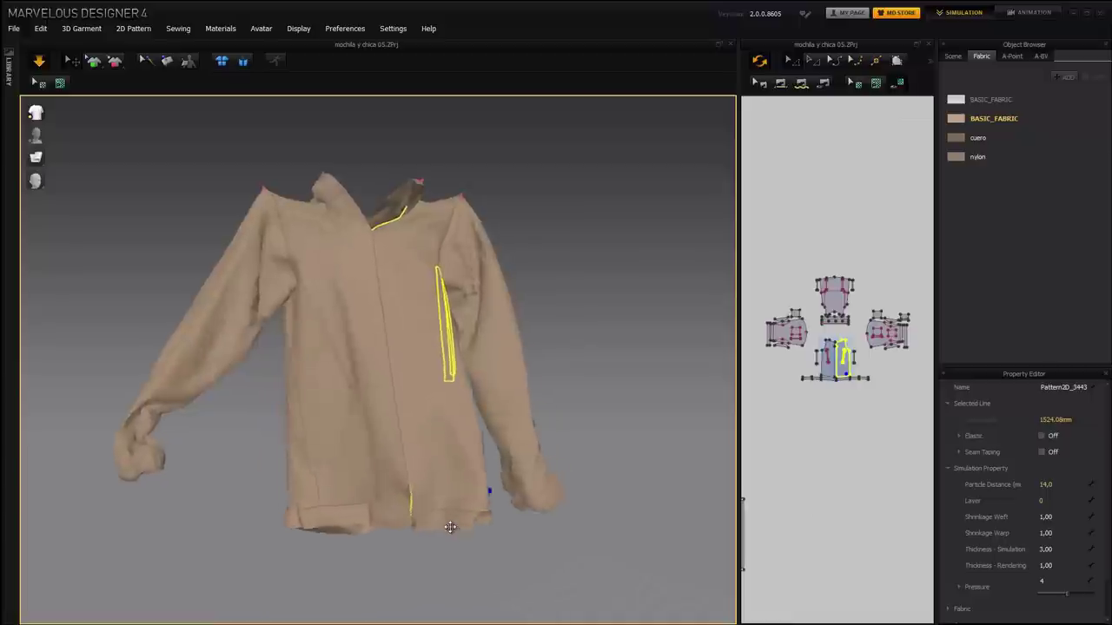
drag(365, 518, 322, 522)
drag(468, 490, 556, 464)
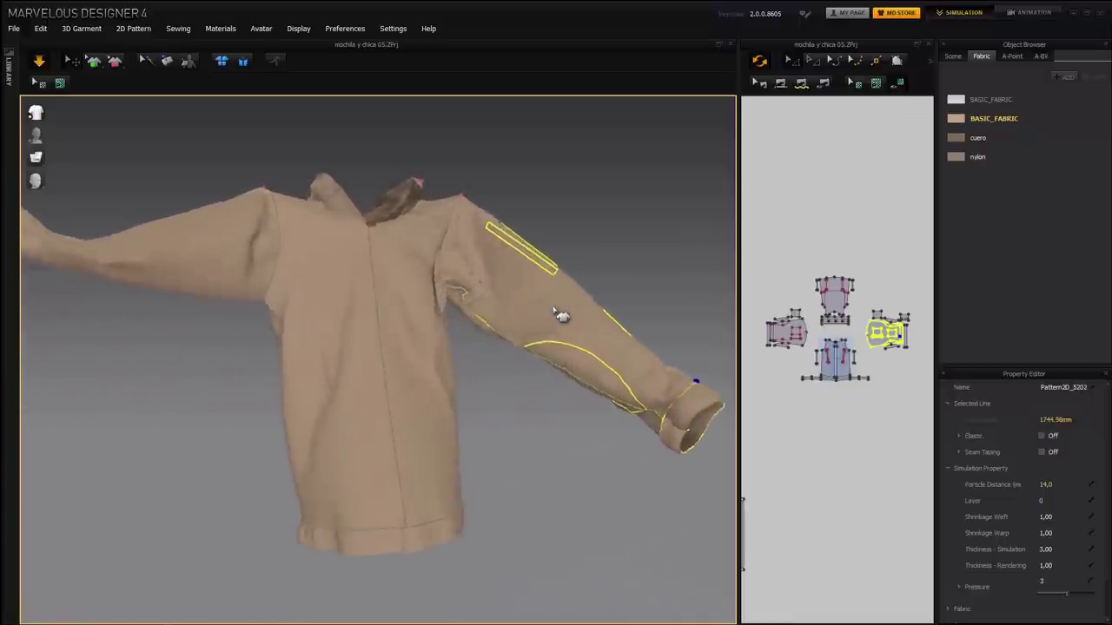